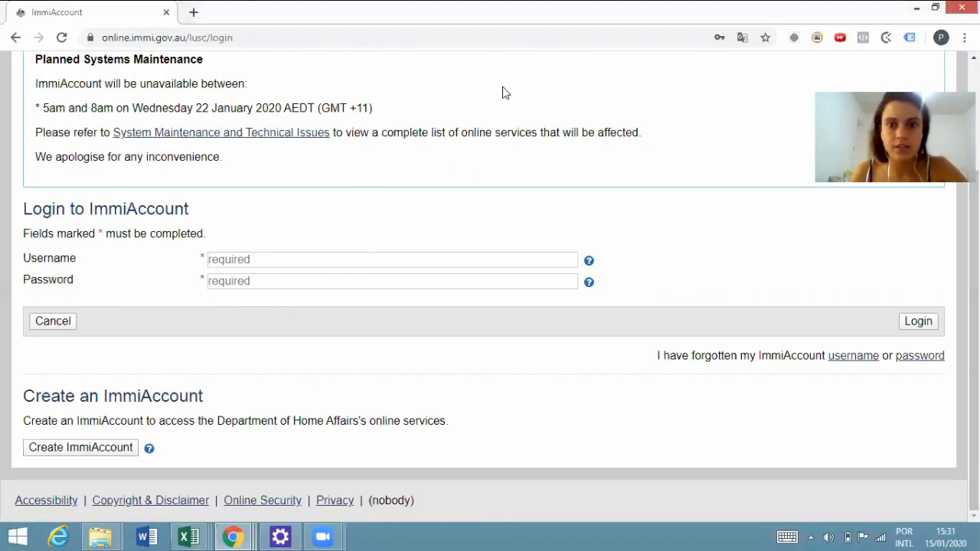
pyautogui.scroll(2, 503, 92)
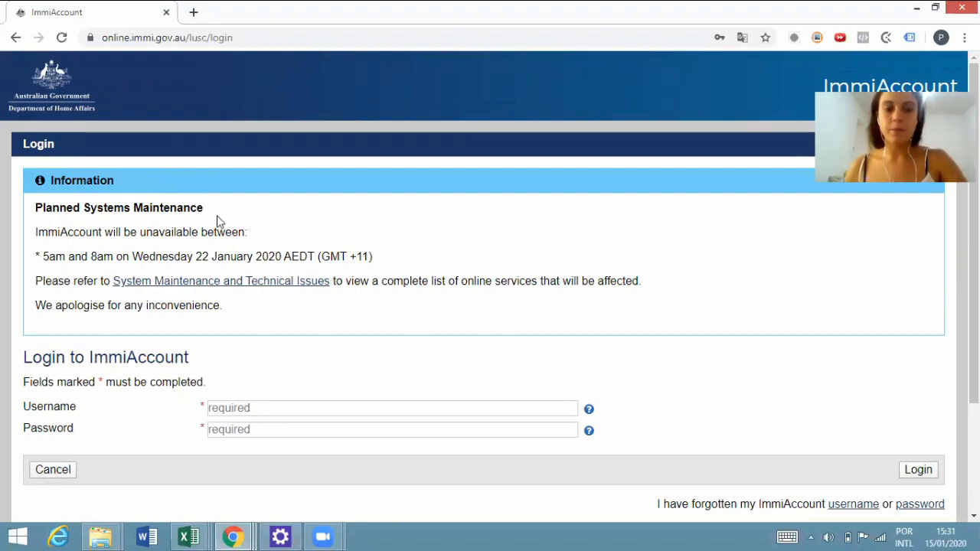
pyautogui.scroll(-2, 273, 297)
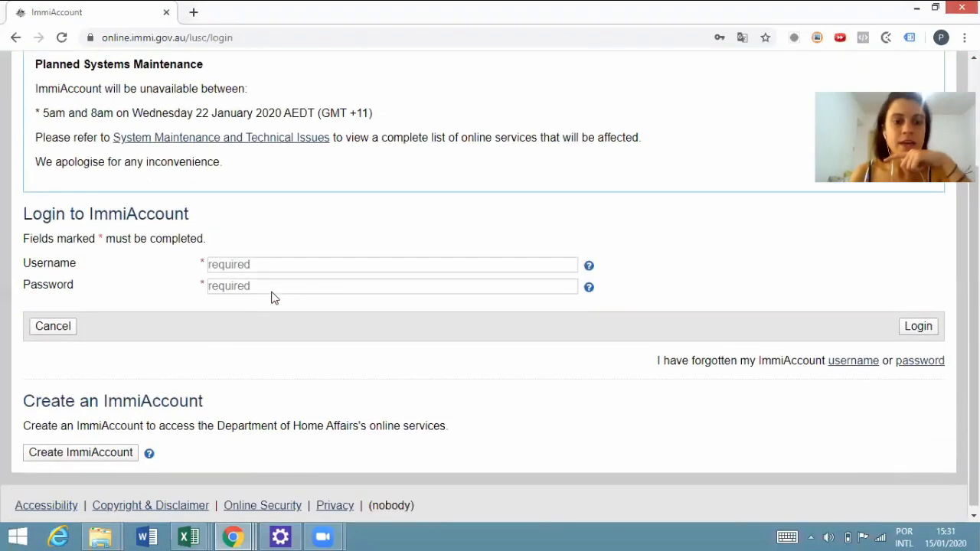
pyautogui.scroll(-1, 217, 309)
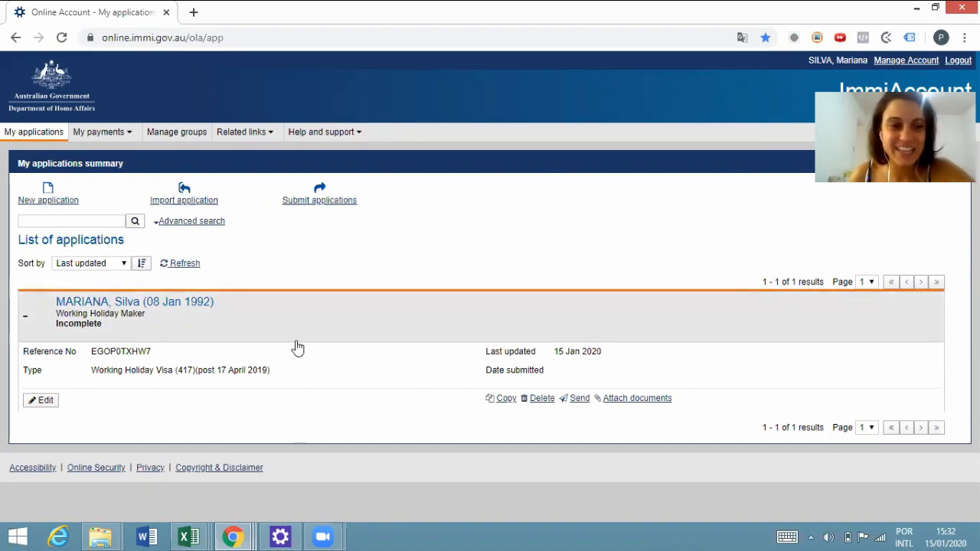
# Start a new Working Holiday Visa (417) application and continue past the accepted terms and conditions.
pyautogui.click(49, 193)
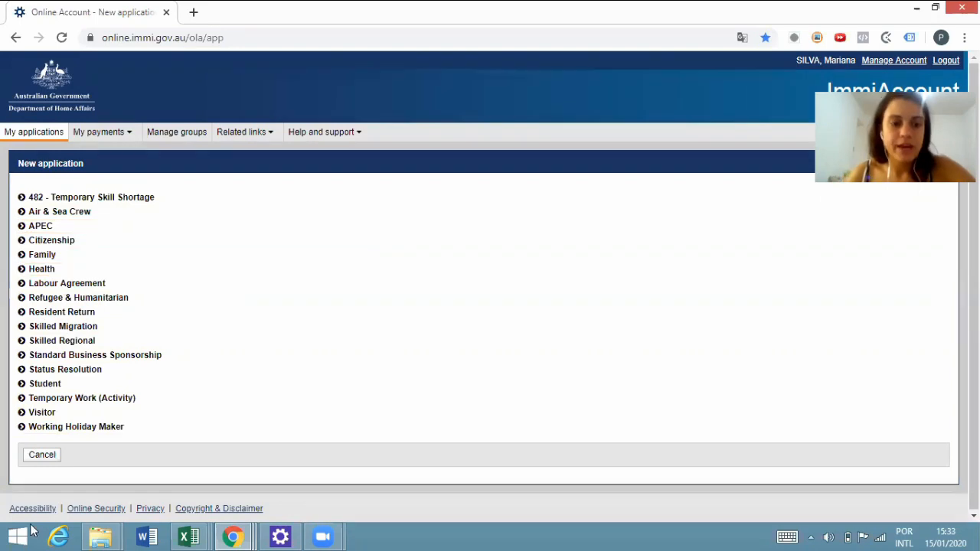
pyautogui.click(103, 433)
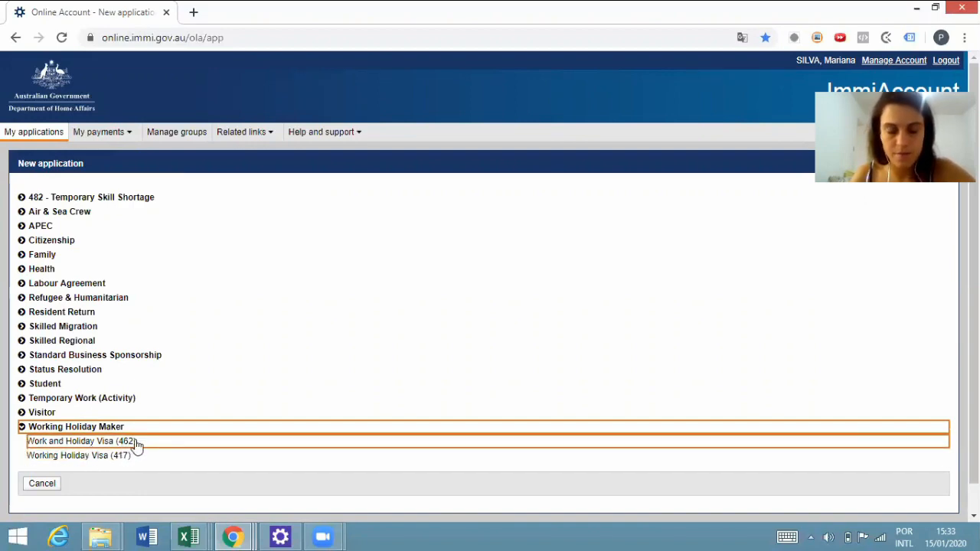
pyautogui.click(99, 460)
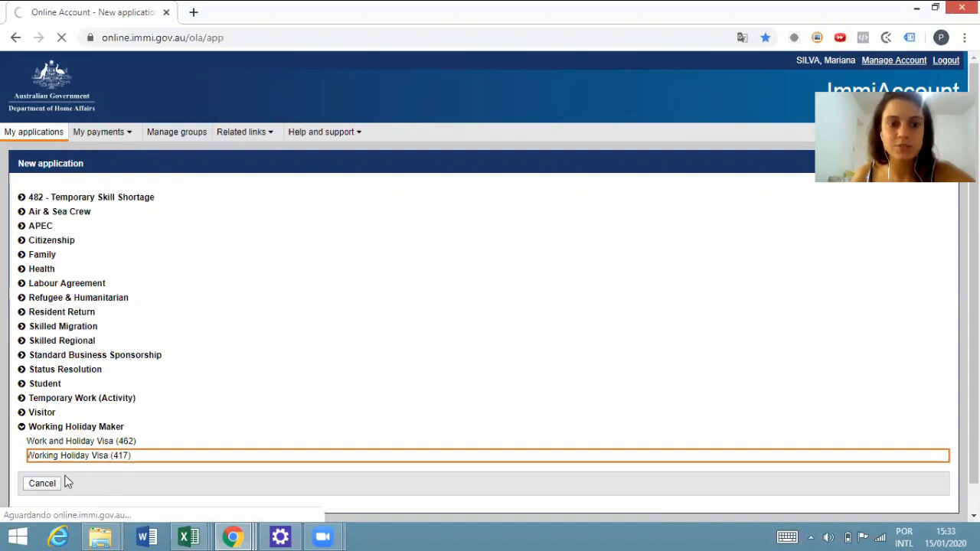
pyautogui.scroll(-1, 102, 442)
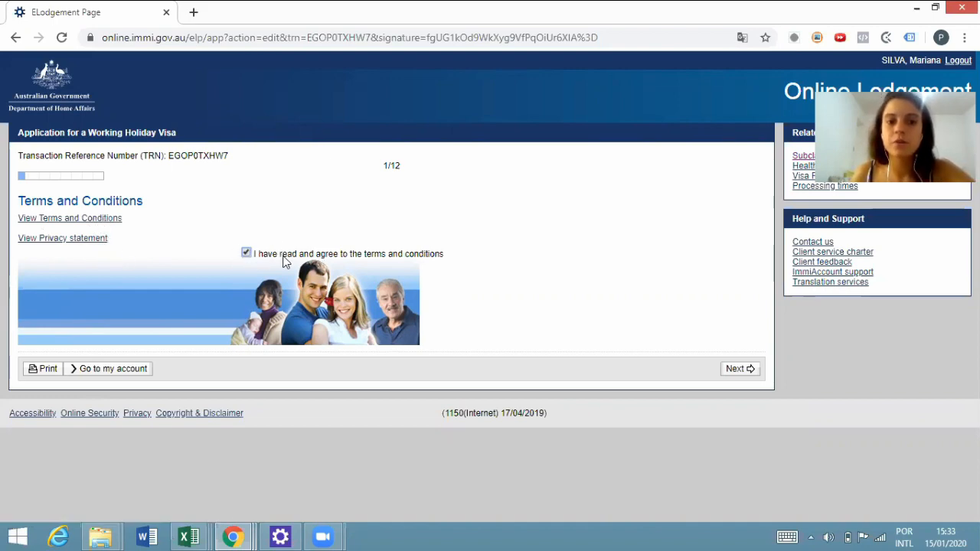
pyautogui.click(737, 370)
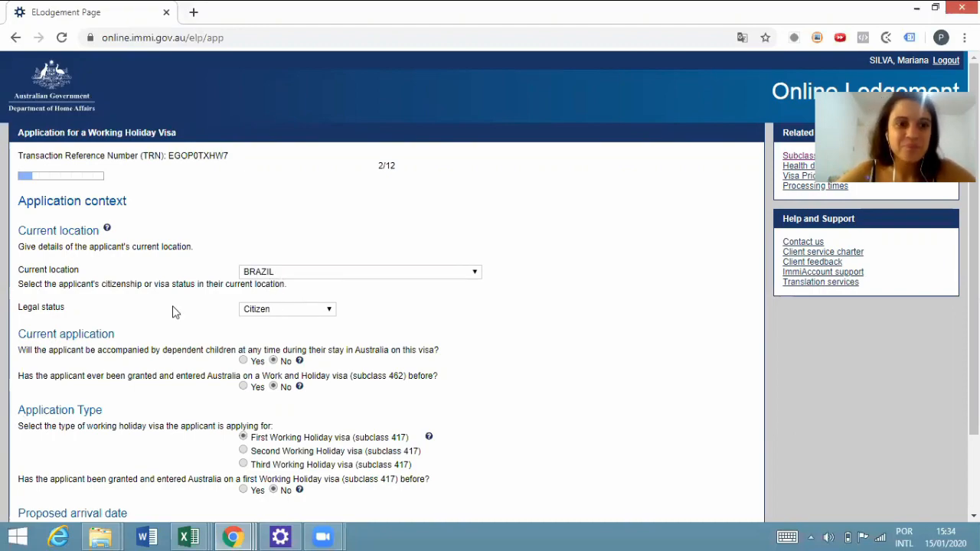
# Review the application context, including the available legal status options, keep Citizen selected, and continue to the applicant page.
pyautogui.scroll(-1, 485, 324)
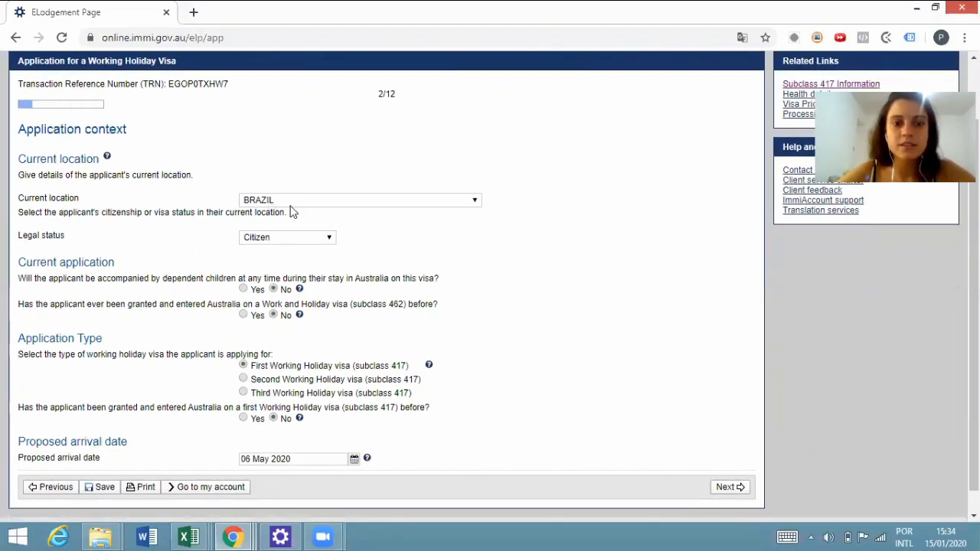
pyautogui.click(266, 241)
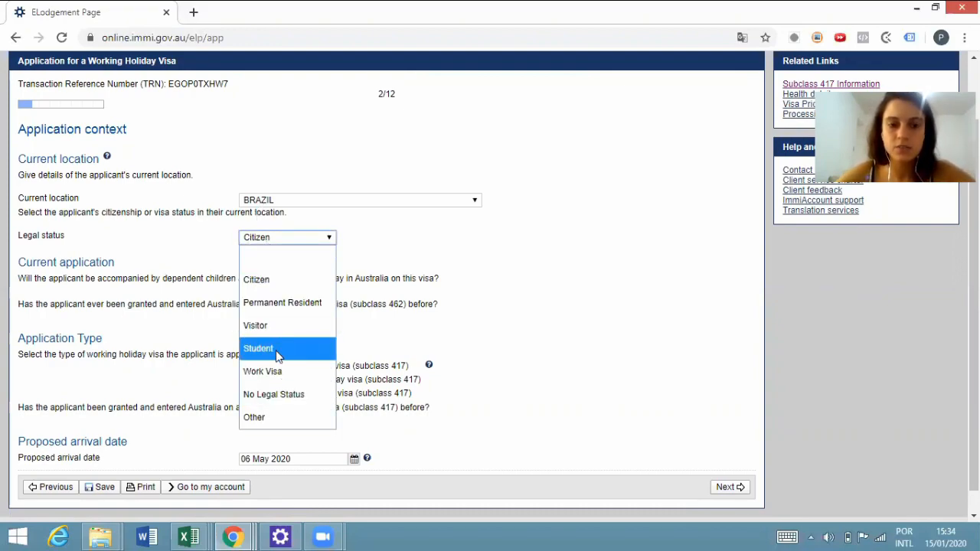
pyautogui.click(422, 239)
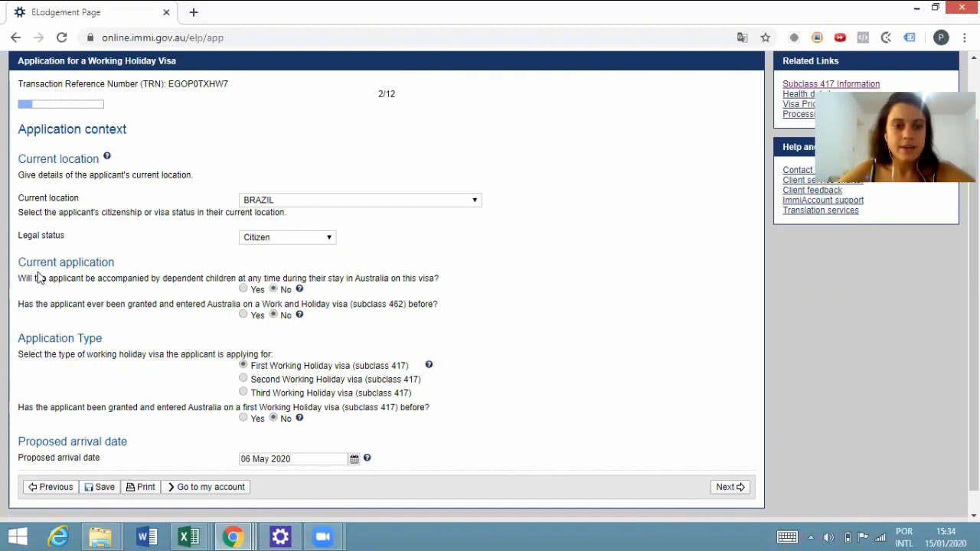
pyautogui.scroll(-1, 153, 258)
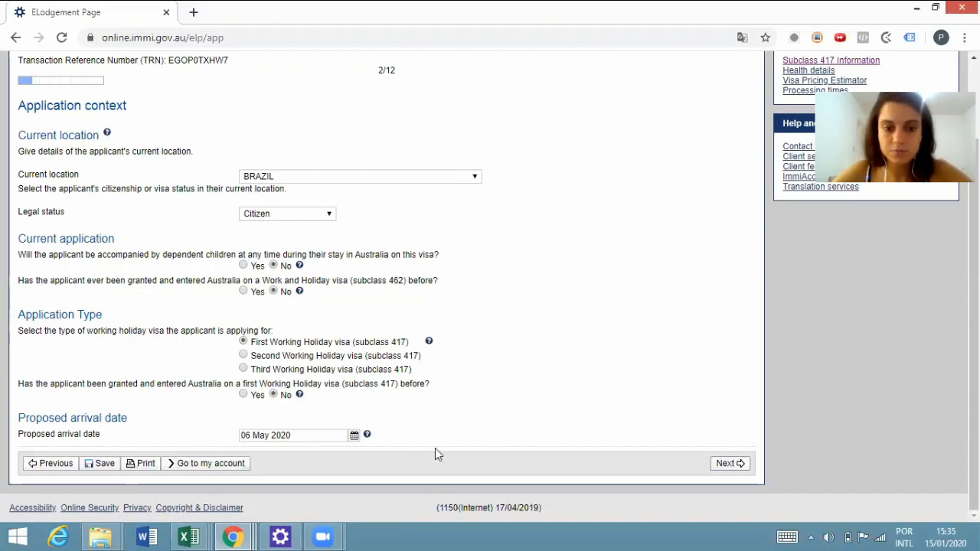
pyautogui.click(731, 463)
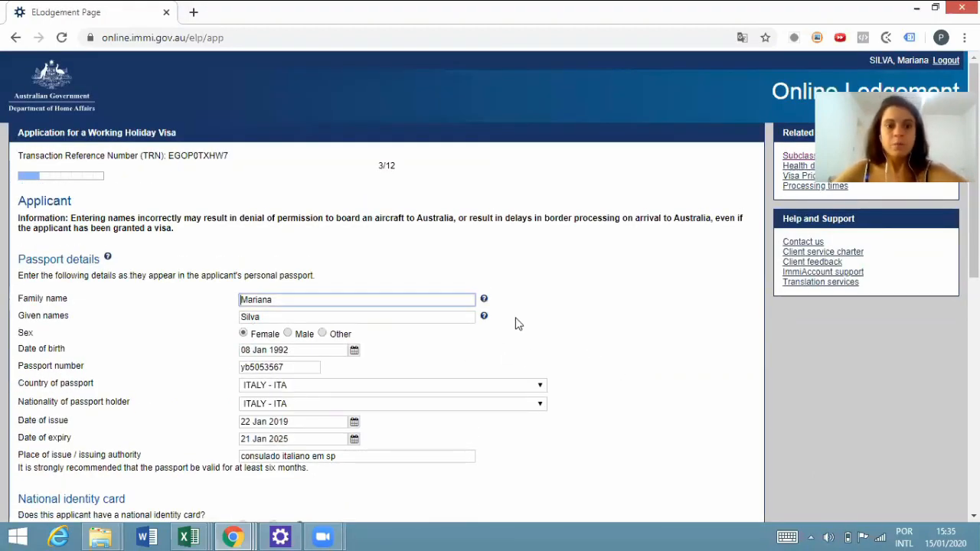
# Review the applicant's passport, national identity card, place of birth, relationship status and citizenship details.
pyautogui.scroll(-2, 518, 324)
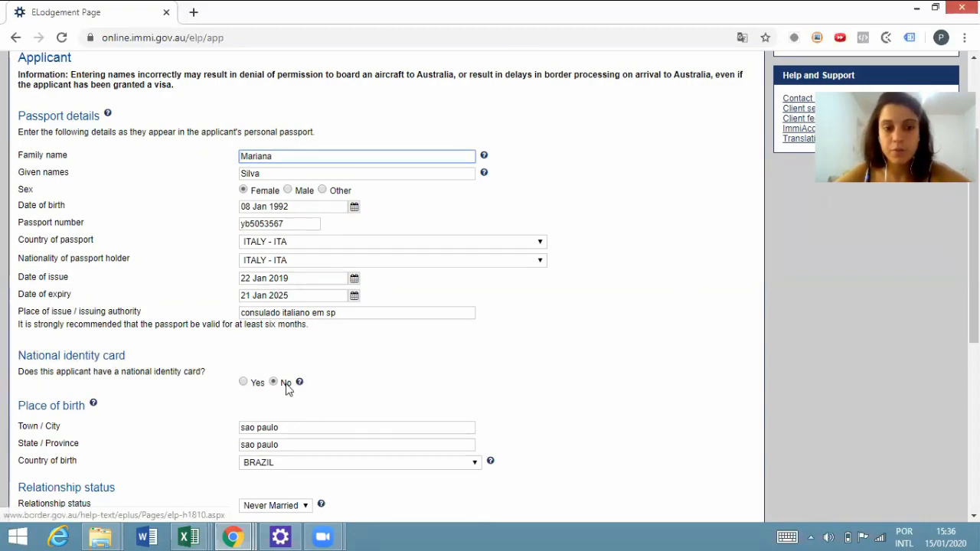
pyautogui.scroll(-2, 344, 360)
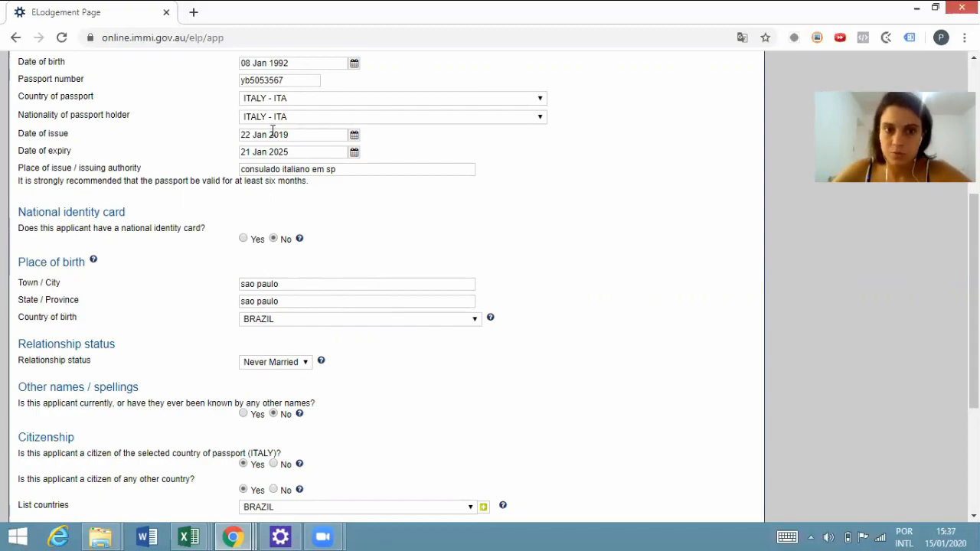
pyautogui.scroll(-2, 354, 339)
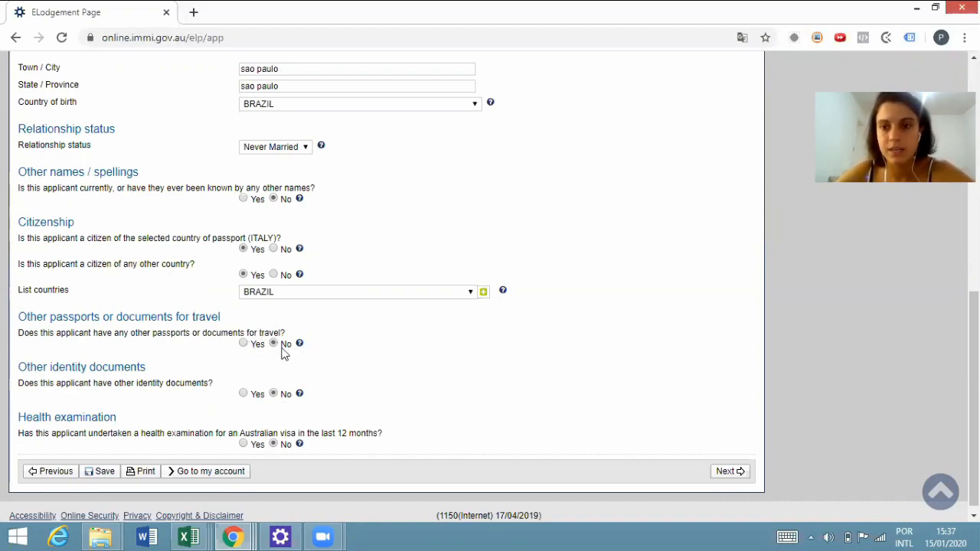
# Check which details are requested for other passports or travel documents, and set the answer back to No.
pyautogui.click(243, 343)
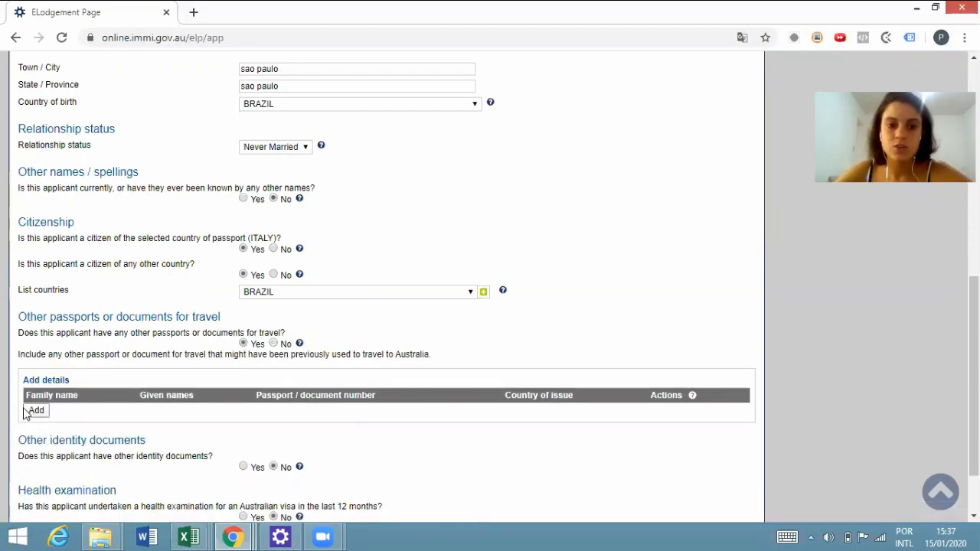
pyautogui.scroll(-1, 76, 413)
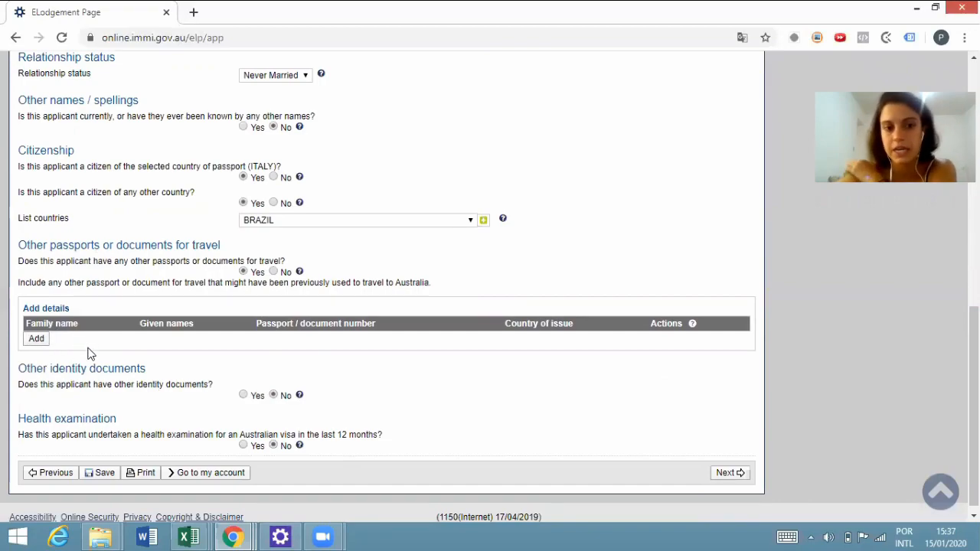
pyautogui.click(274, 273)
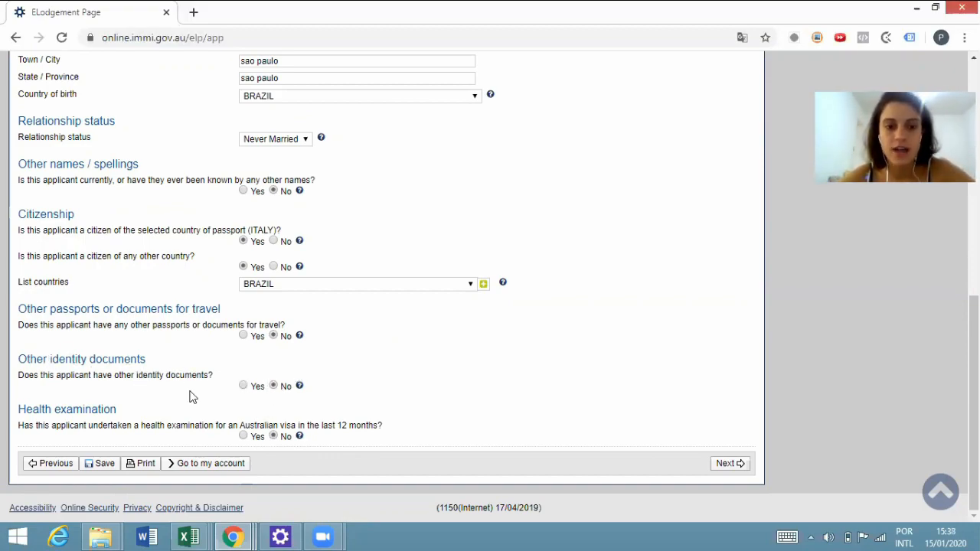
# Try to submit the applicant page with other identity documents set to Yes, and set the answer back to No.
pyautogui.click(244, 386)
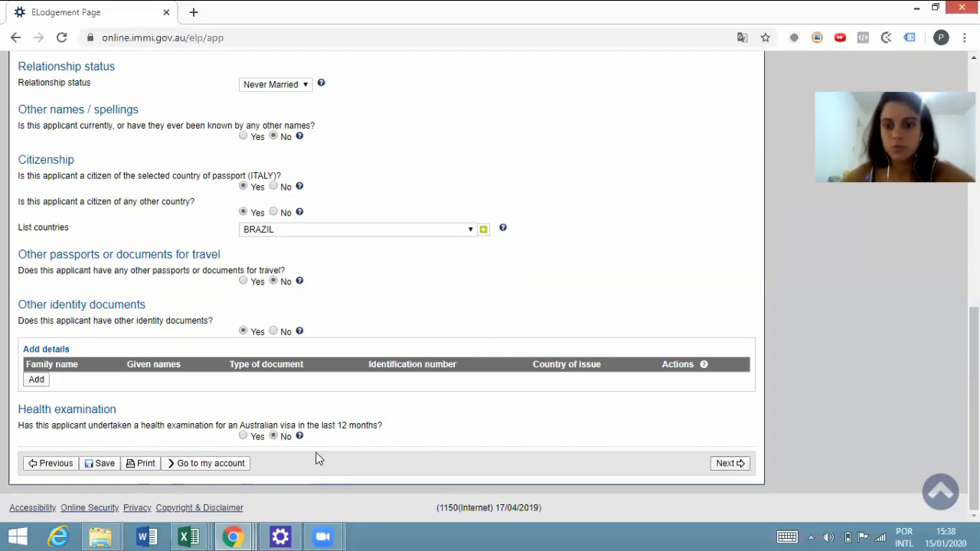
pyautogui.press('Return')
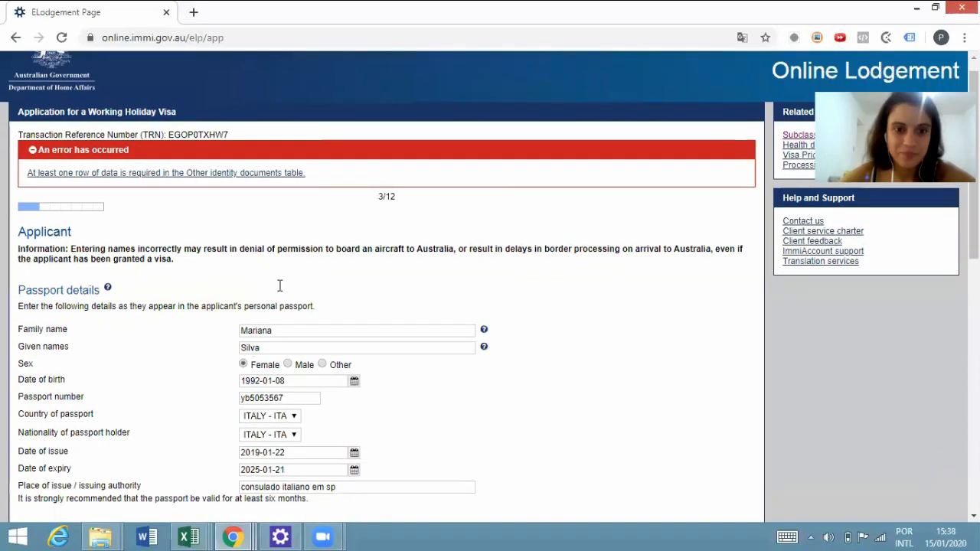
pyautogui.scroll(-1, 281, 295)
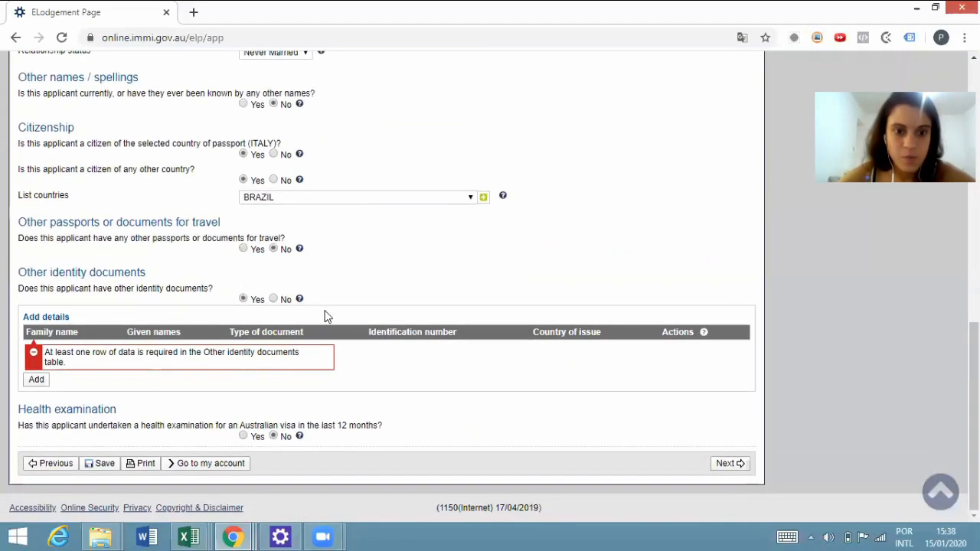
pyautogui.click(274, 299)
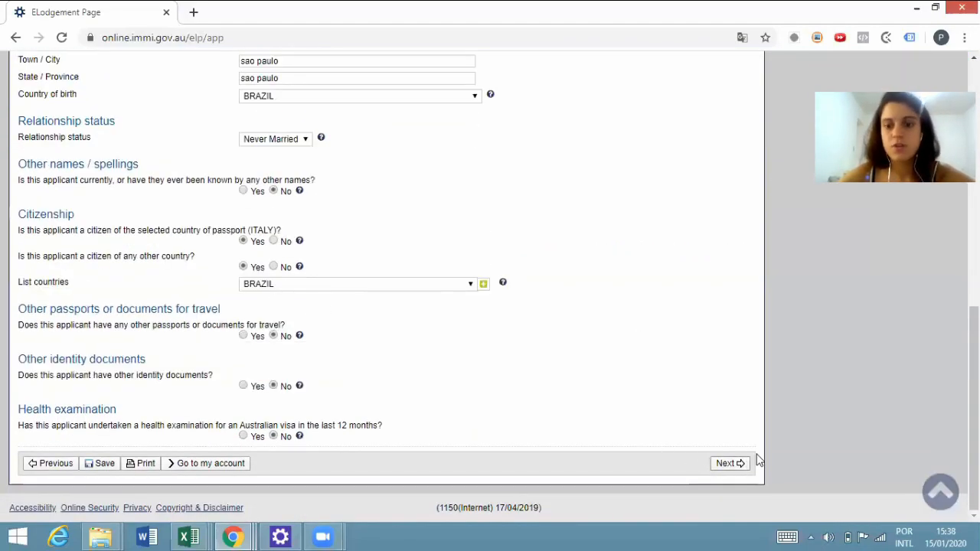
# Submit the applicant page and continue past the critical data confirmation to the contact details.
pyautogui.click(727, 463)
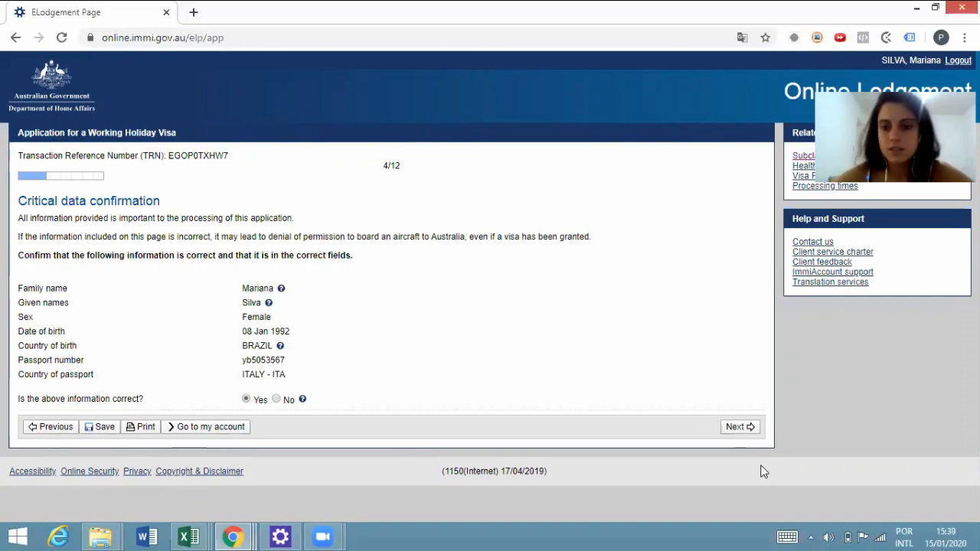
pyautogui.click(751, 426)
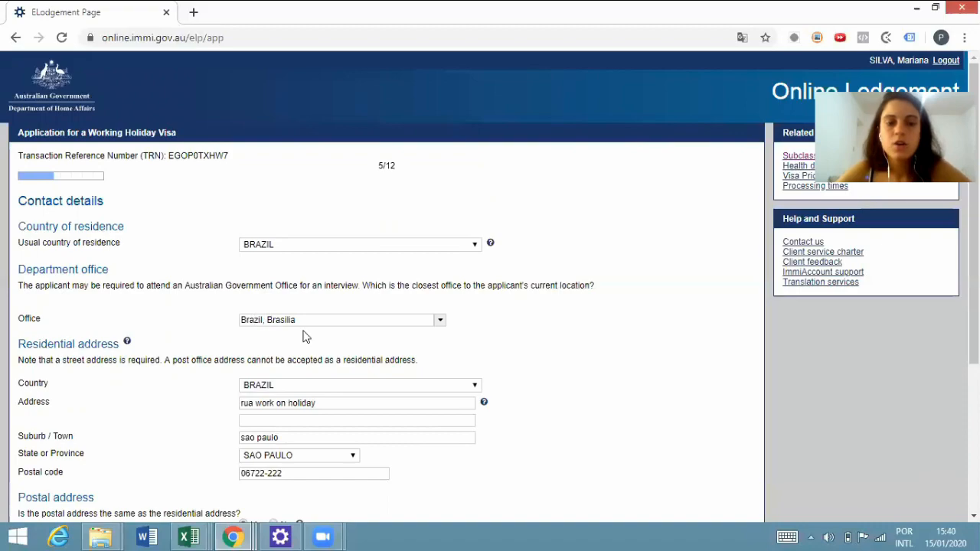
# Check the department office choices and review the residential address, telephone and email sections of the contact details.
pyautogui.click(328, 320)
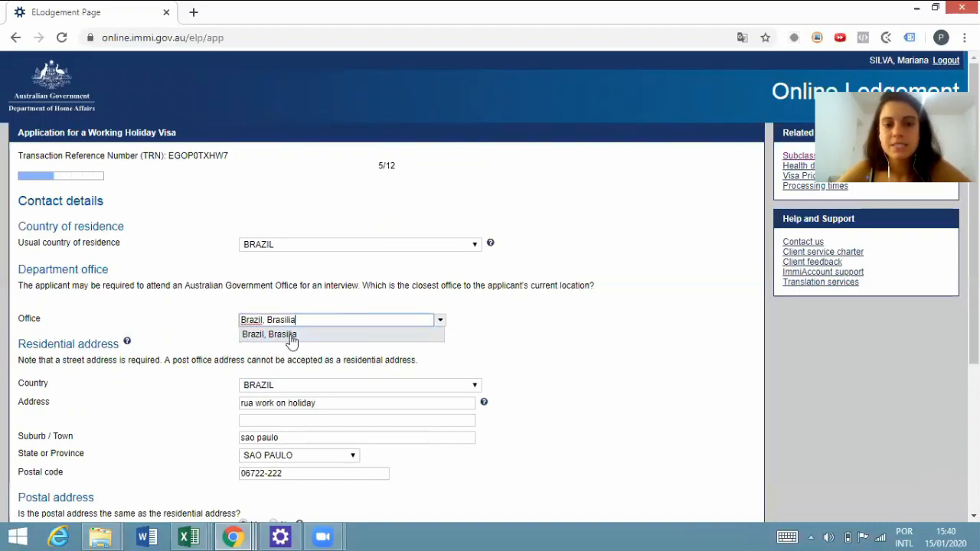
pyautogui.scroll(-1, 536, 253)
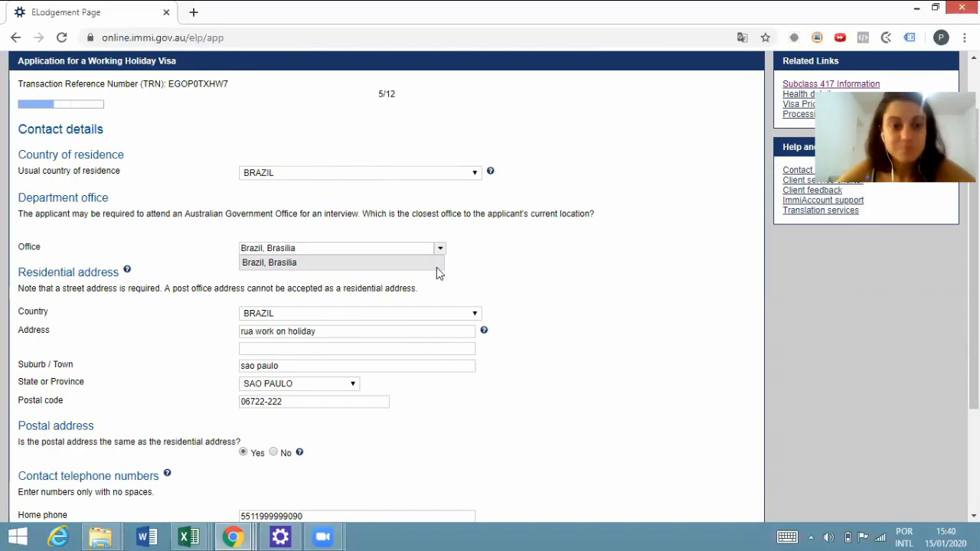
pyautogui.scroll(-1, 360, 314)
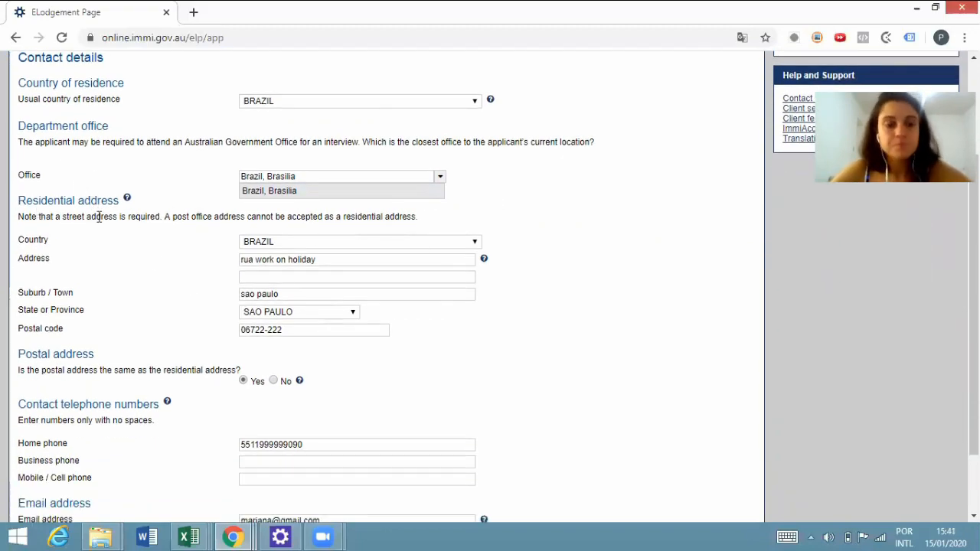
pyautogui.scroll(-2, 329, 291)
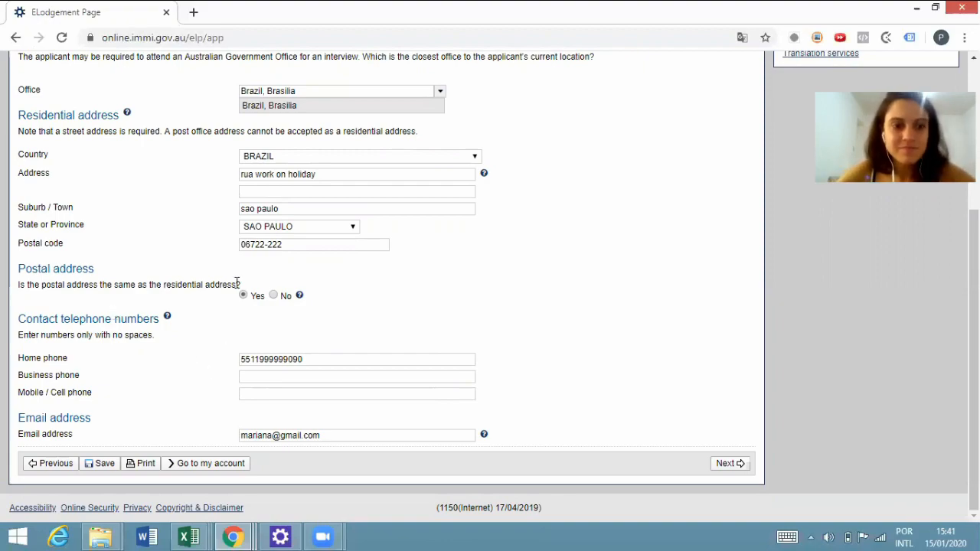
# Check the separate postal address fields, set the postal address as same as residential, and continue to the authorised recipient page.
pyautogui.click(277, 301)
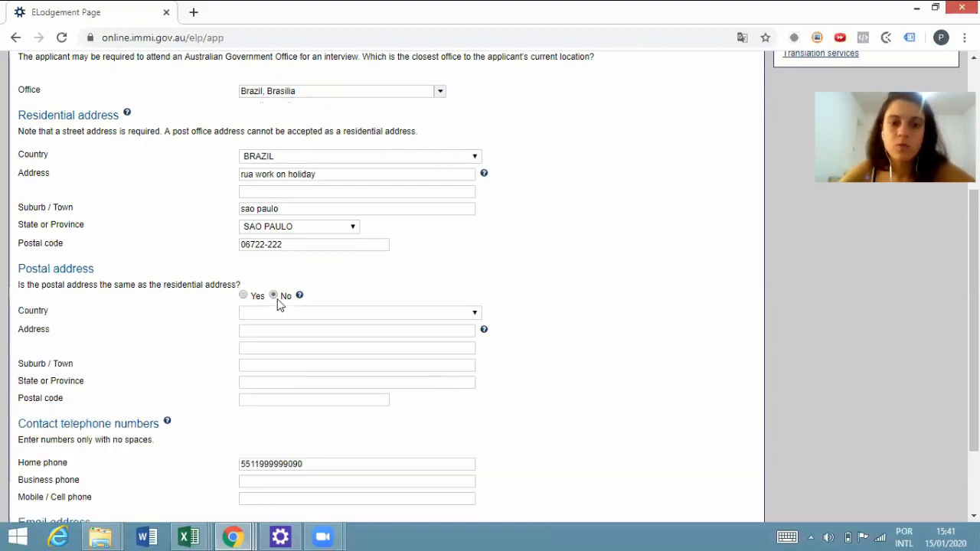
pyautogui.click(244, 295)
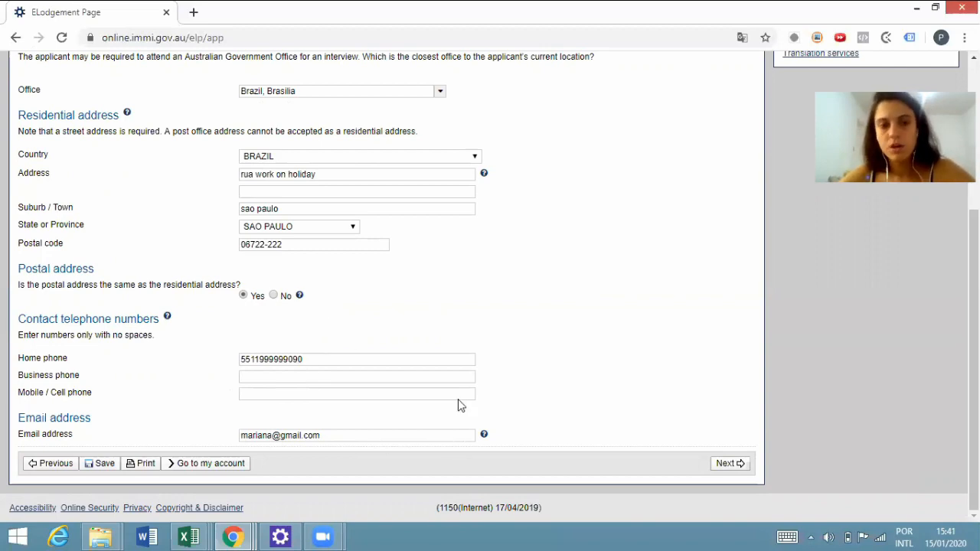
pyautogui.click(752, 470)
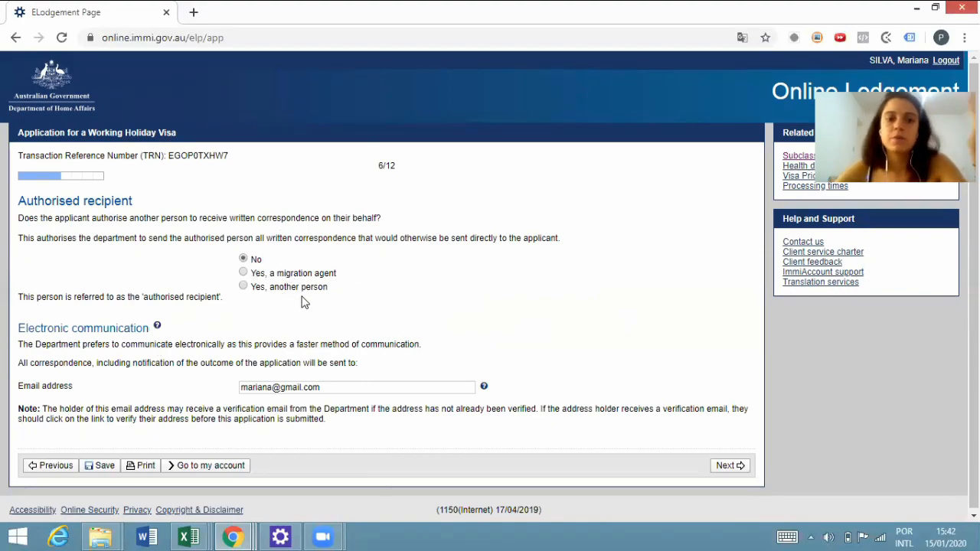
# Check the contact details requested when another person is the authorised recipient, and set the answer back to No.
pyautogui.click(244, 287)
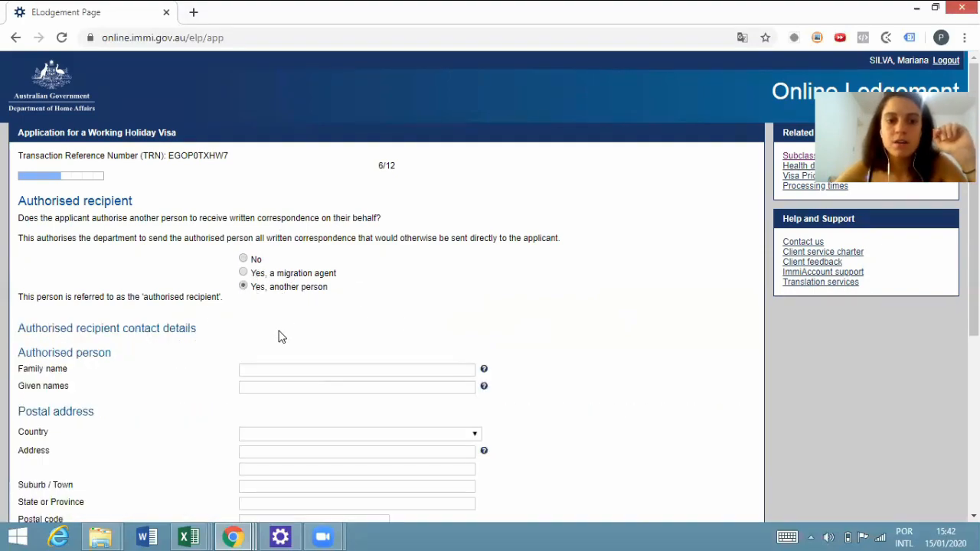
pyautogui.scroll(-4, 350, 317)
pyautogui.scroll(1, 353, 251)
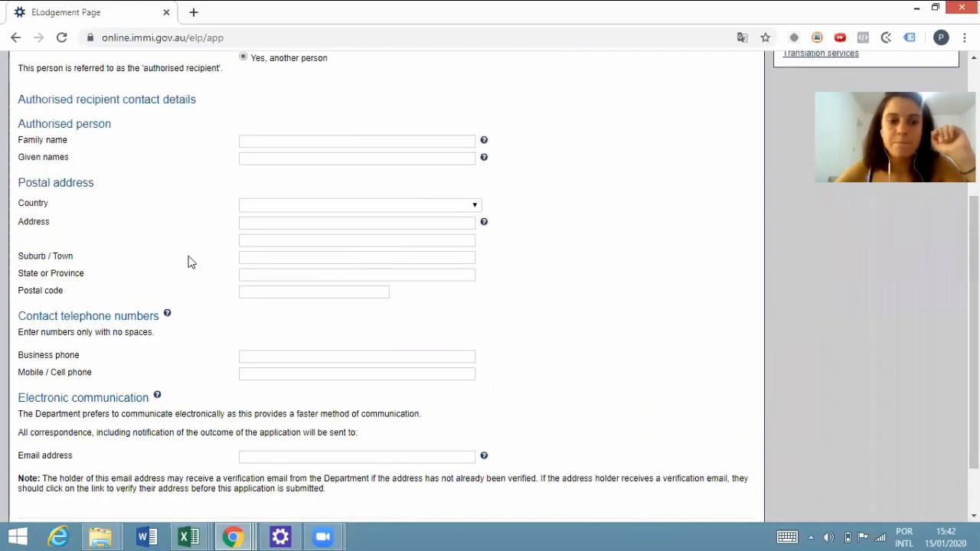
pyautogui.scroll(1, 290, 178)
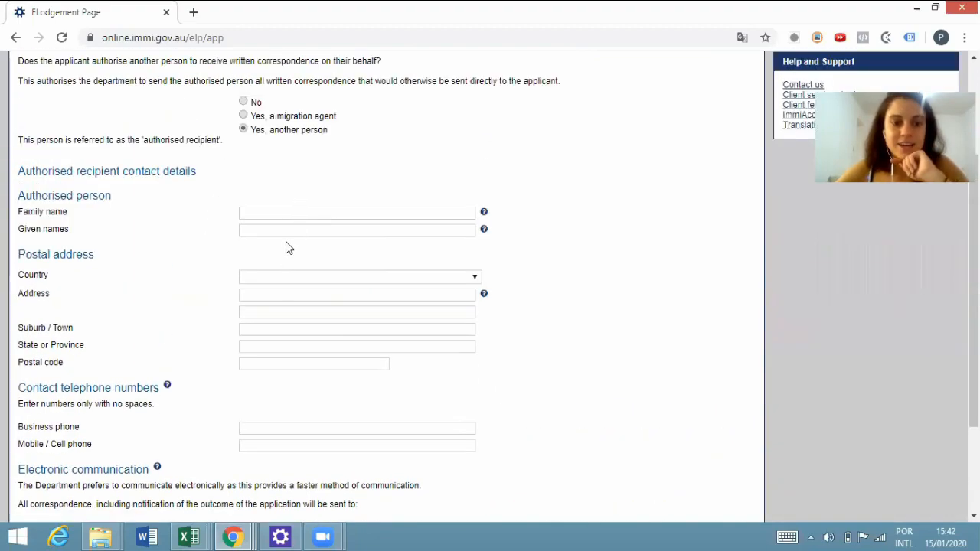
pyautogui.click(256, 104)
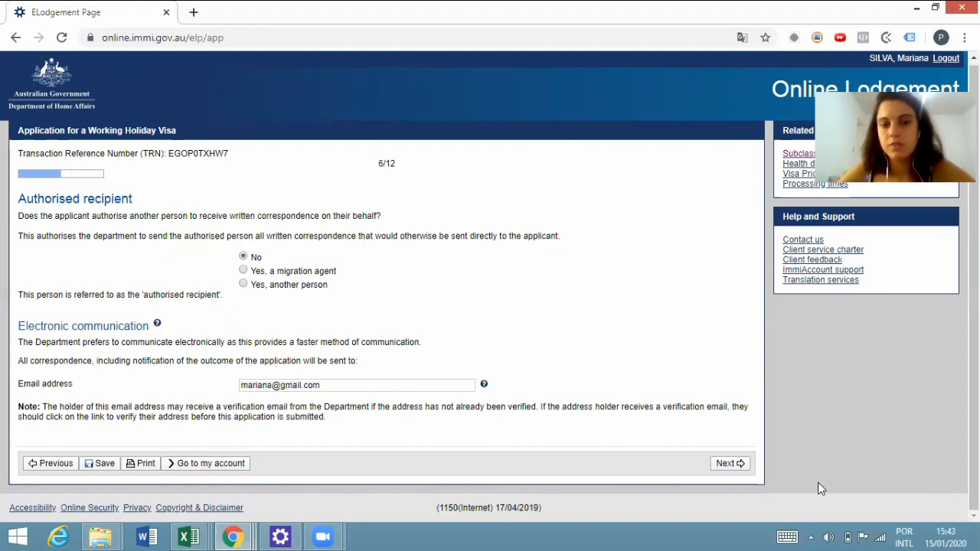
# Continue to the occupation and education page and check the applicant's usual occupation.
pyautogui.click(723, 462)
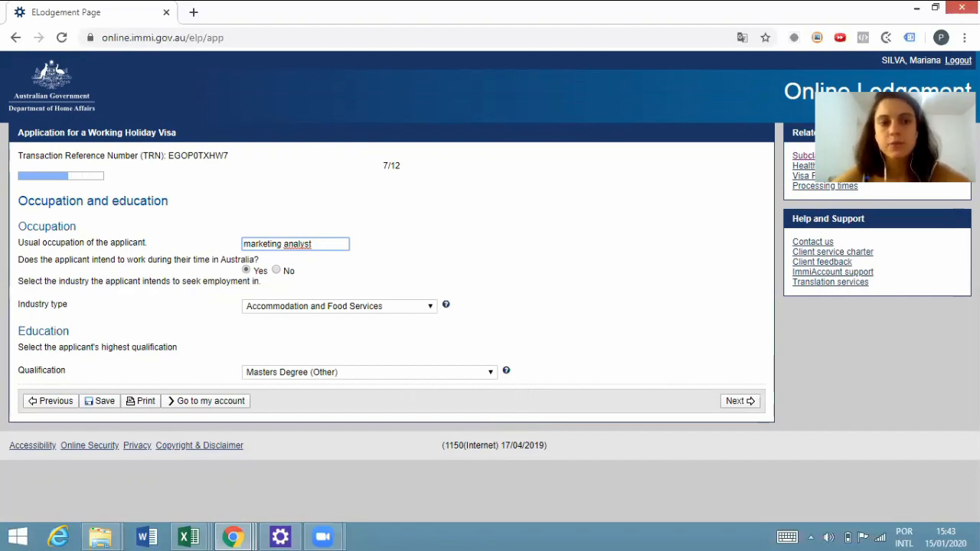
pyautogui.click(348, 200)
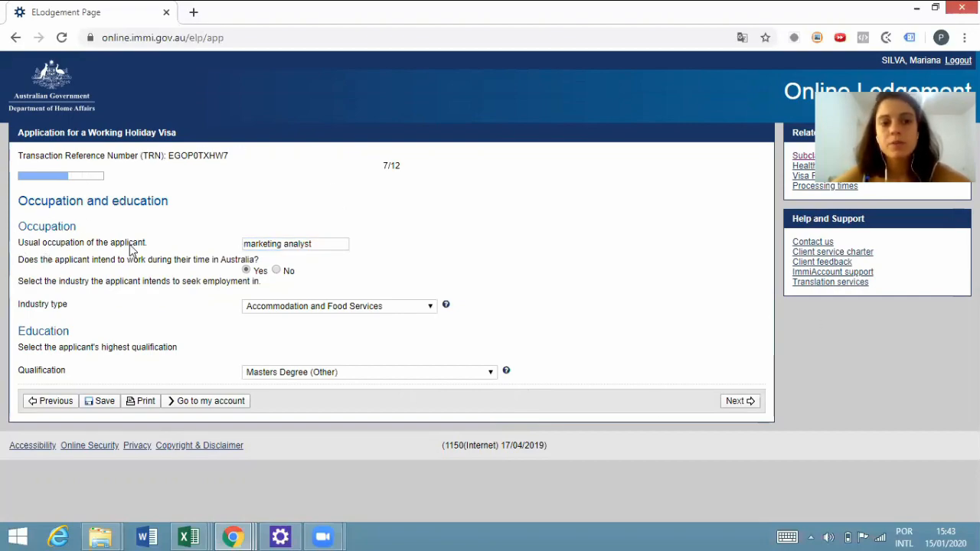
pyautogui.tripleClick(299, 238)
pyautogui.click(356, 227)
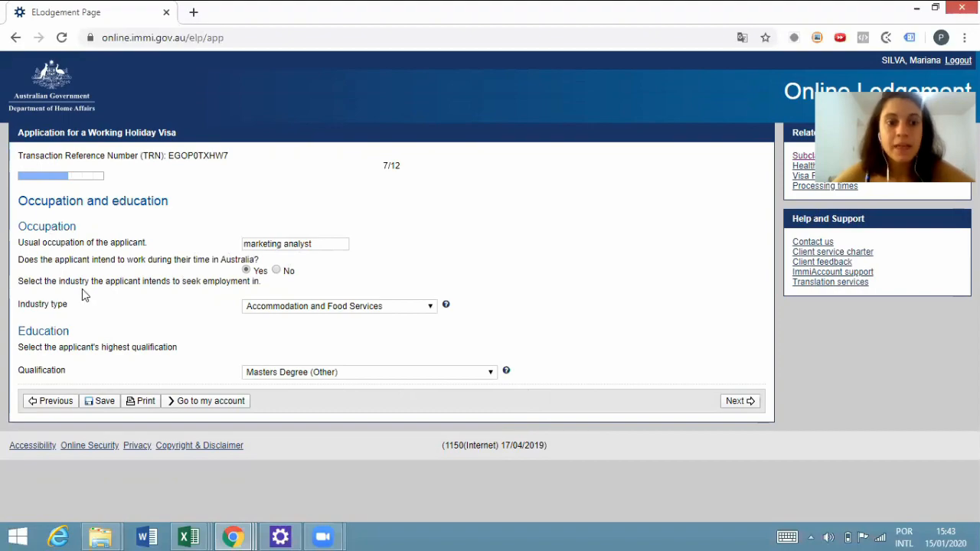
# Review the available industry types and choose Accommodation and Food Services as the industry for intended employment.
pyautogui.click(346, 307)
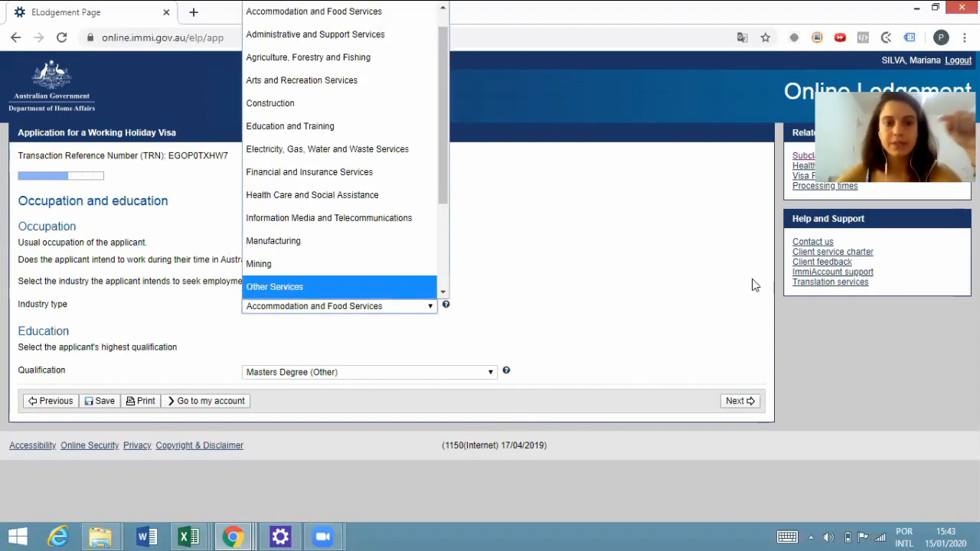
pyautogui.scroll(-2, 332, 252)
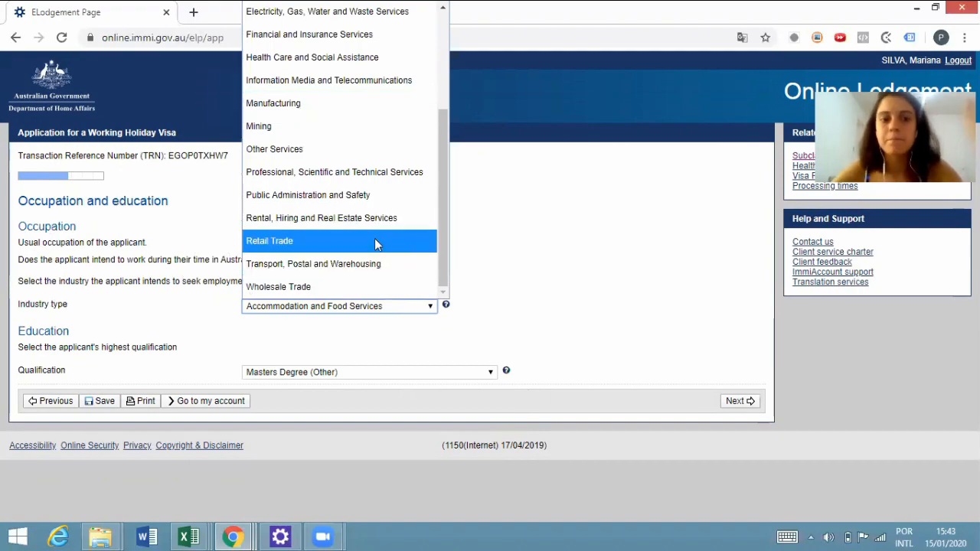
pyautogui.click(504, 229)
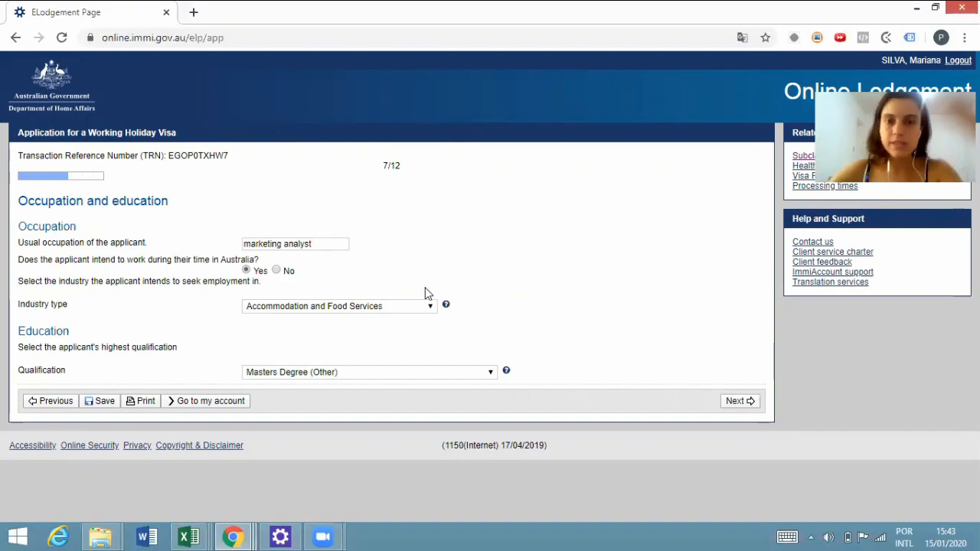
pyautogui.click(344, 308)
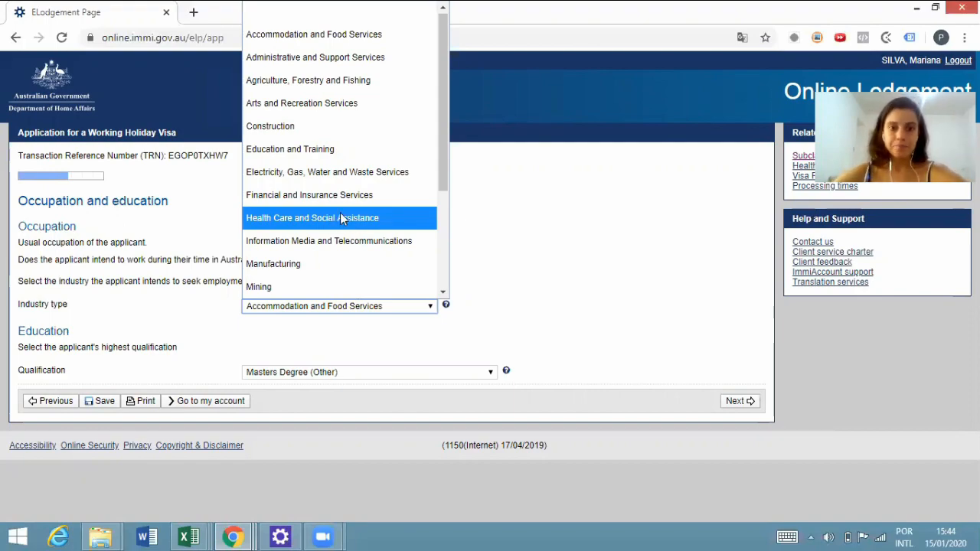
pyautogui.scroll(-3, 350, 211)
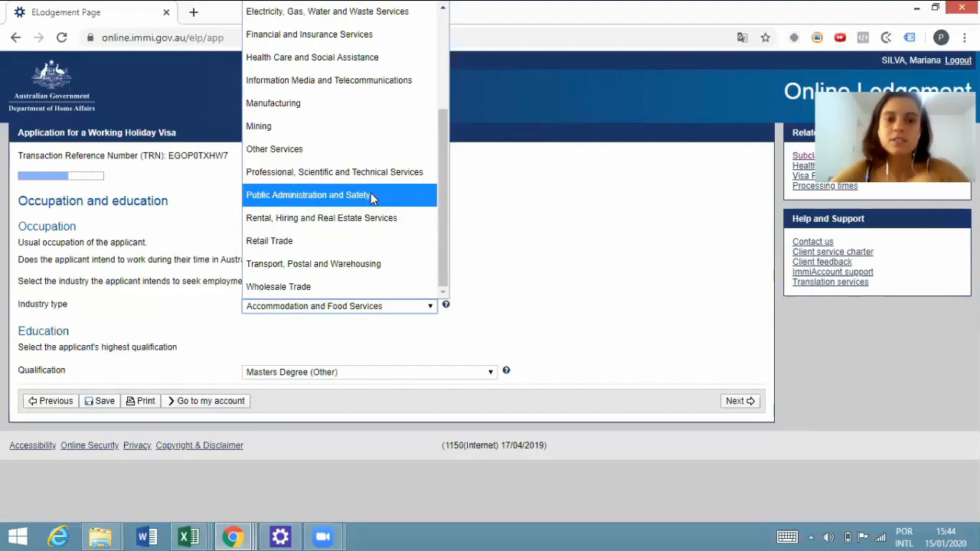
pyautogui.scroll(2, 372, 198)
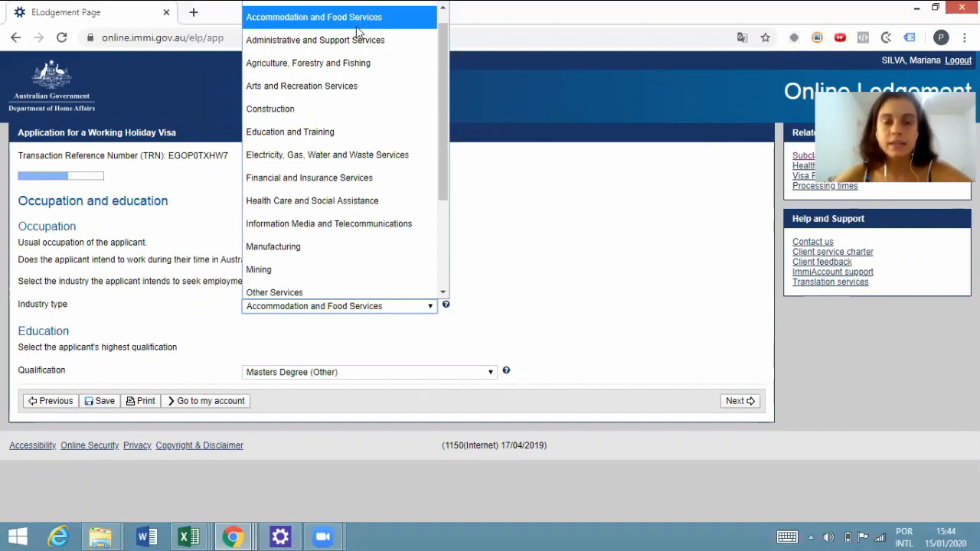
pyautogui.click(317, 17)
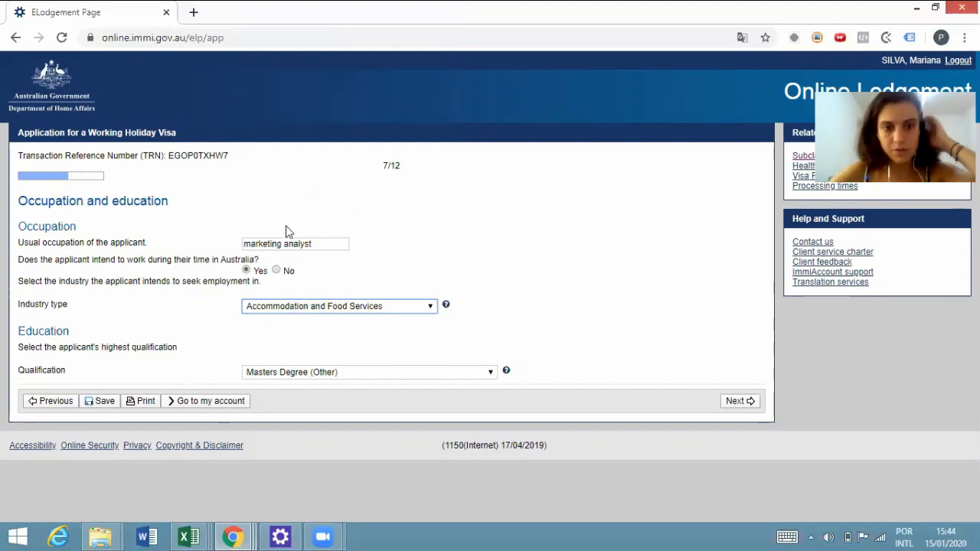
# Choose Masters Degree (Other) as the highest qualification and continue to the health declarations.
pyautogui.click(268, 375)
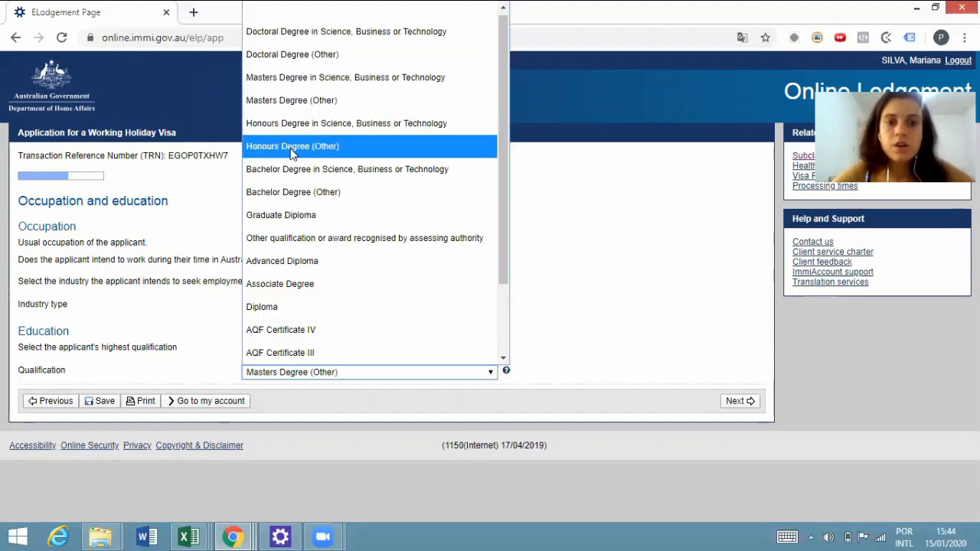
pyautogui.click(300, 100)
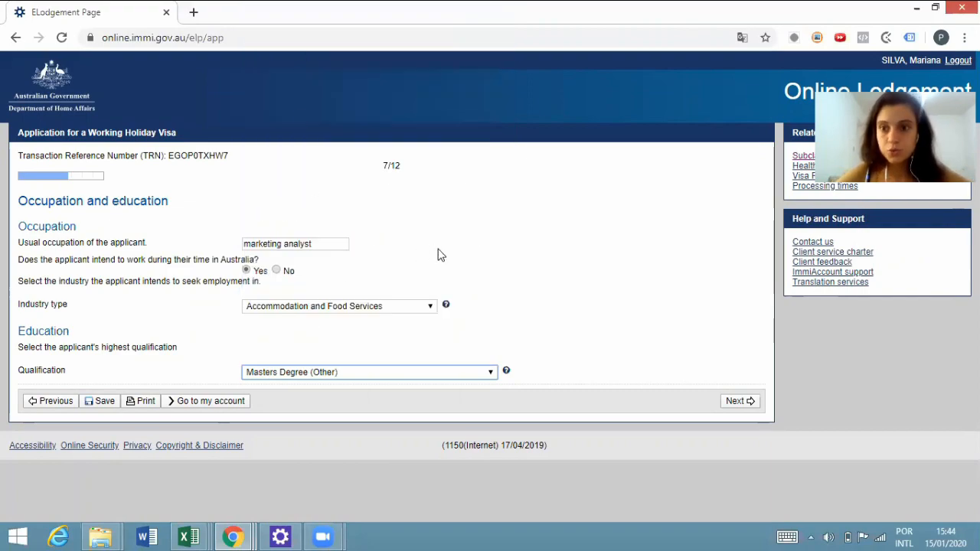
pyautogui.click(737, 400)
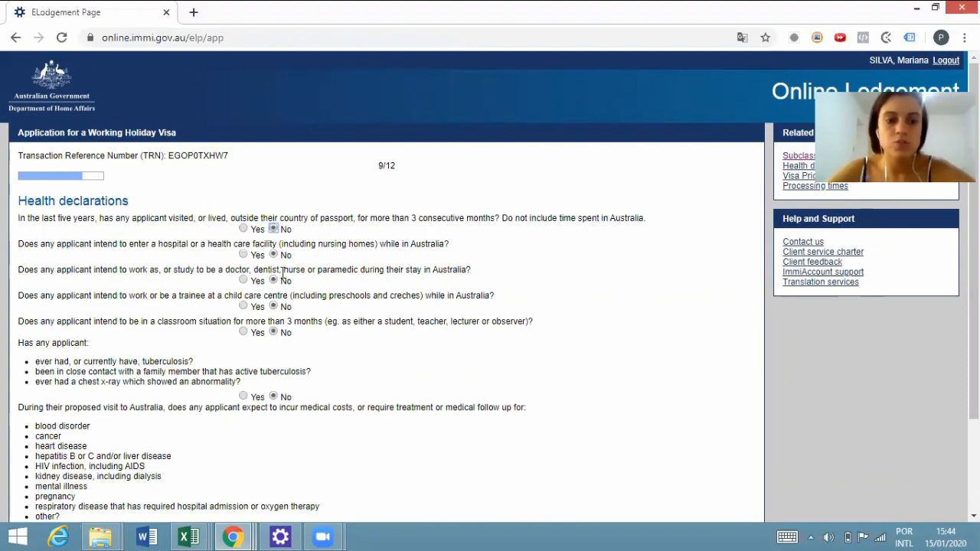
# Check the details requested for stays over 3 months outside the passport country, and set the answer back to No.
pyautogui.scroll(-2, 283, 273)
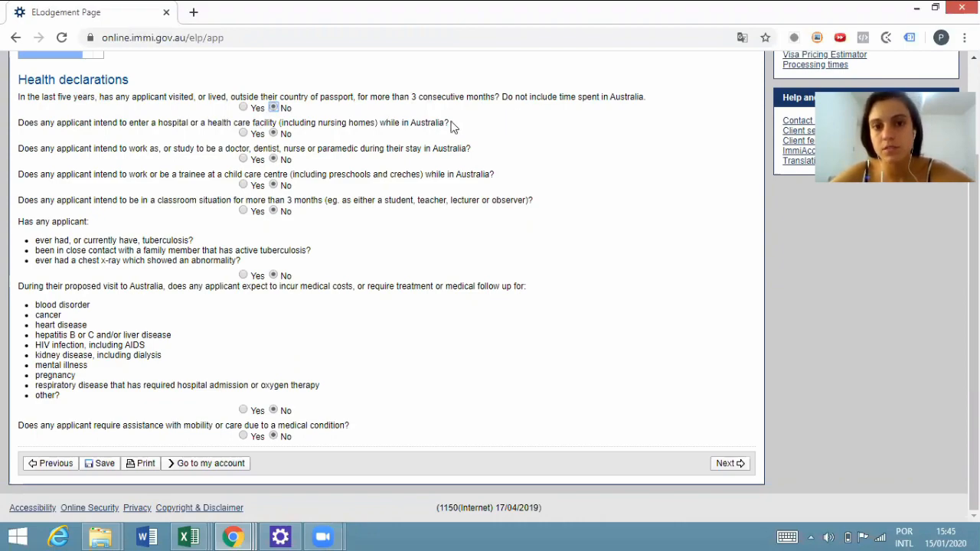
pyautogui.click(243, 108)
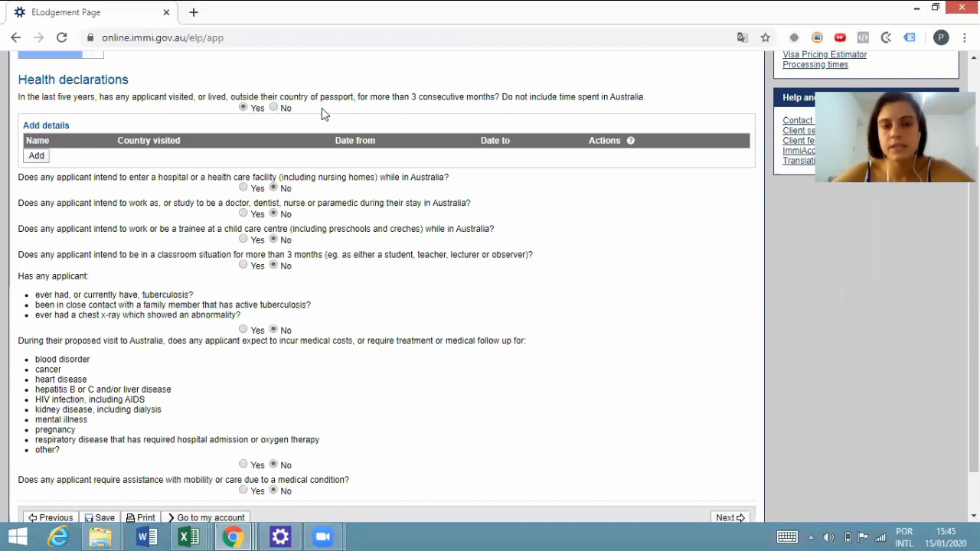
pyautogui.click(274, 108)
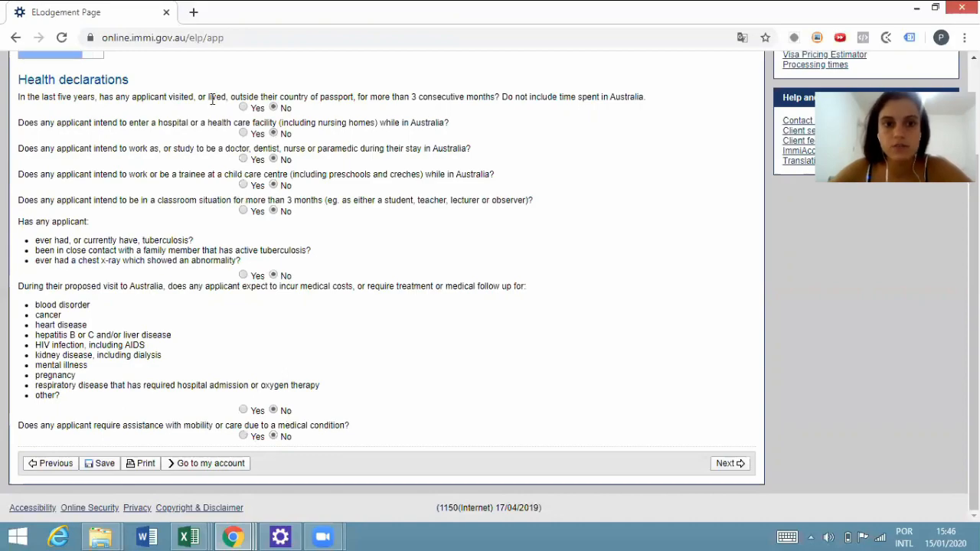
# Submit the health declarations, and review and submit the character declarations.
pyautogui.click(728, 463)
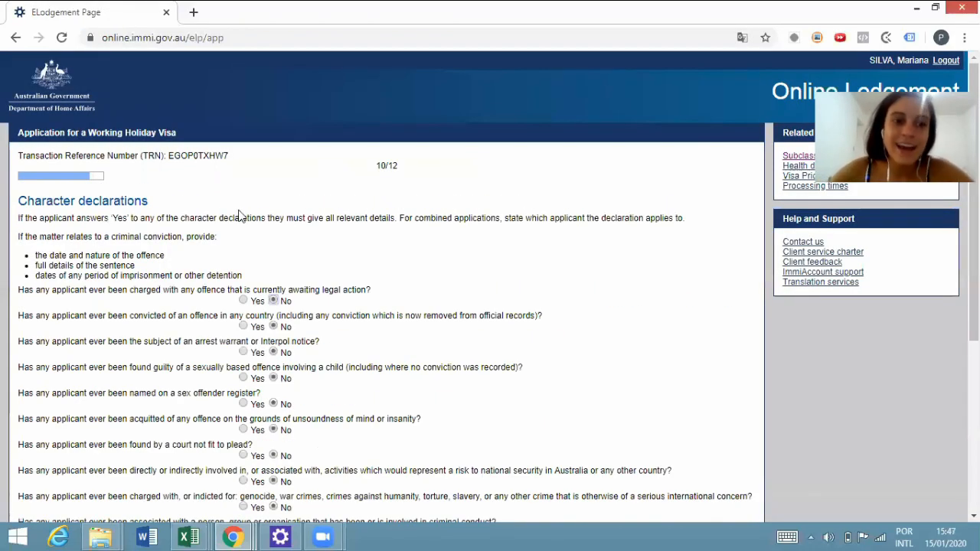
pyautogui.scroll(-1, 214, 218)
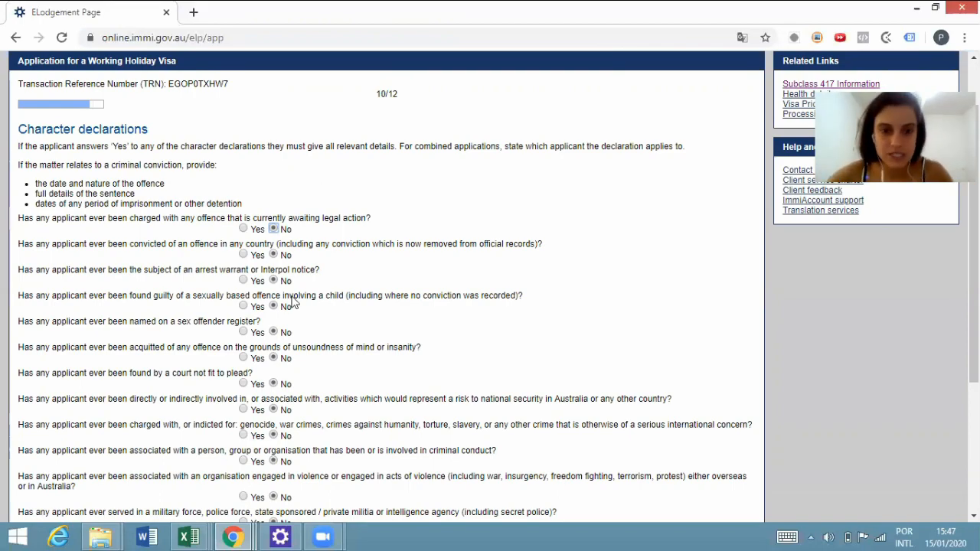
pyautogui.scroll(-3, 327, 291)
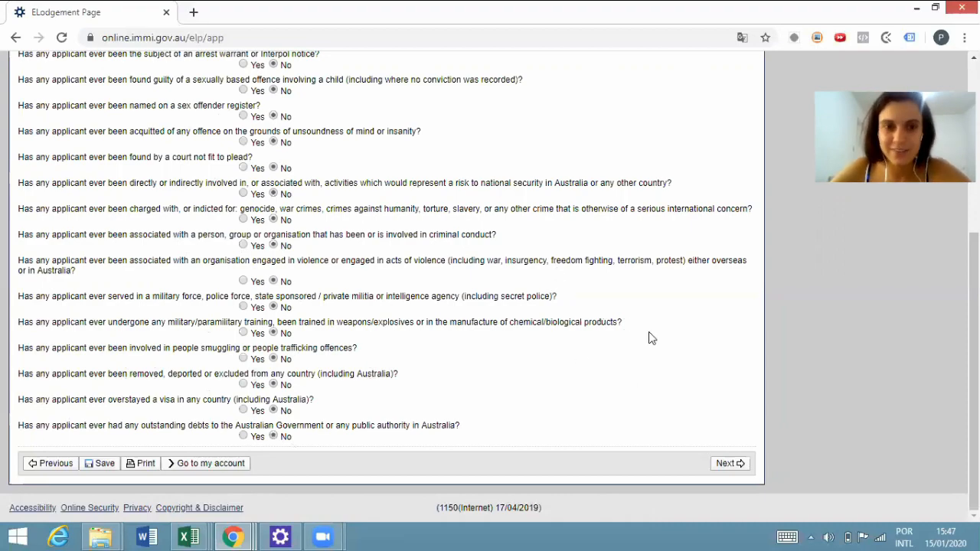
pyautogui.click(720, 459)
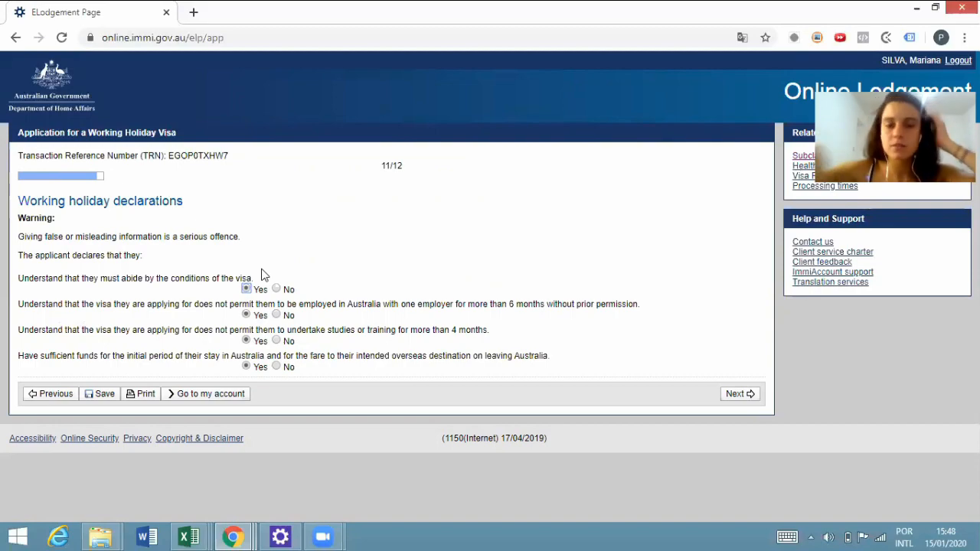
# Submit the working holiday declarations, and review and submit the final declarations including the Australian values statement.
pyautogui.click(736, 395)
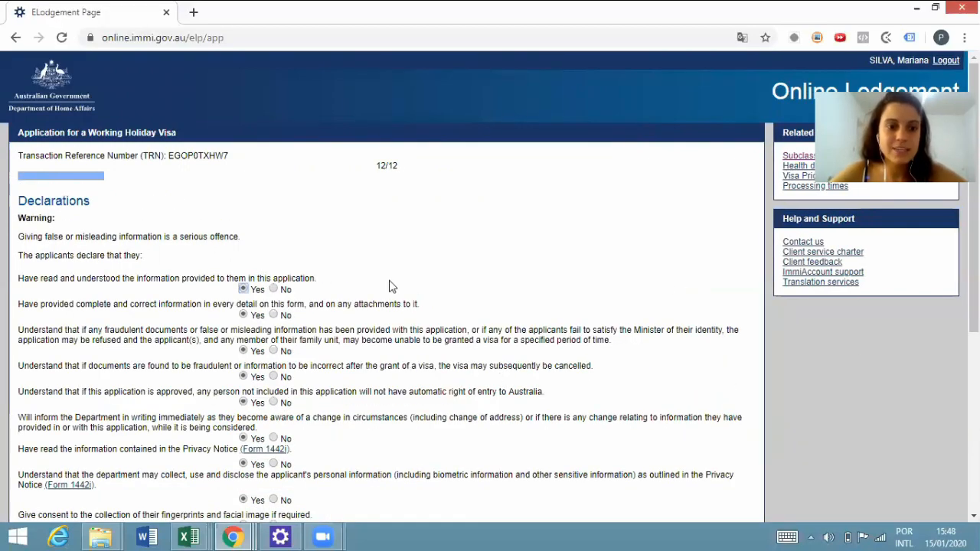
pyautogui.scroll(-5, 389, 287)
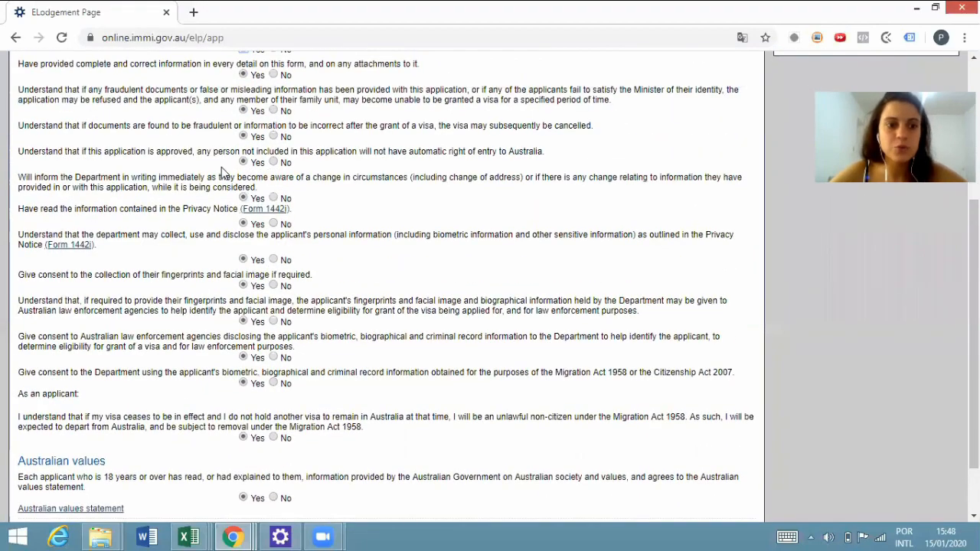
pyautogui.scroll(3, 222, 172)
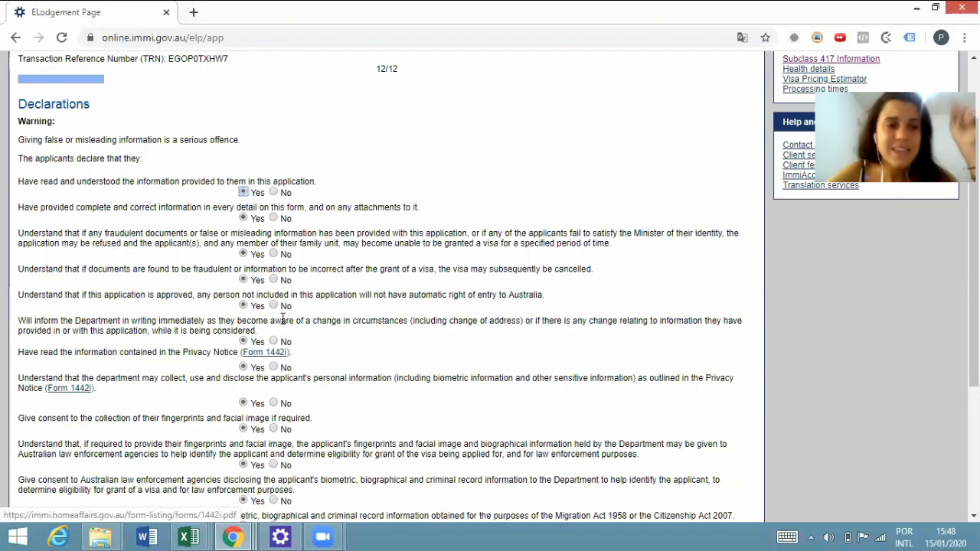
pyautogui.scroll(-3, 399, 310)
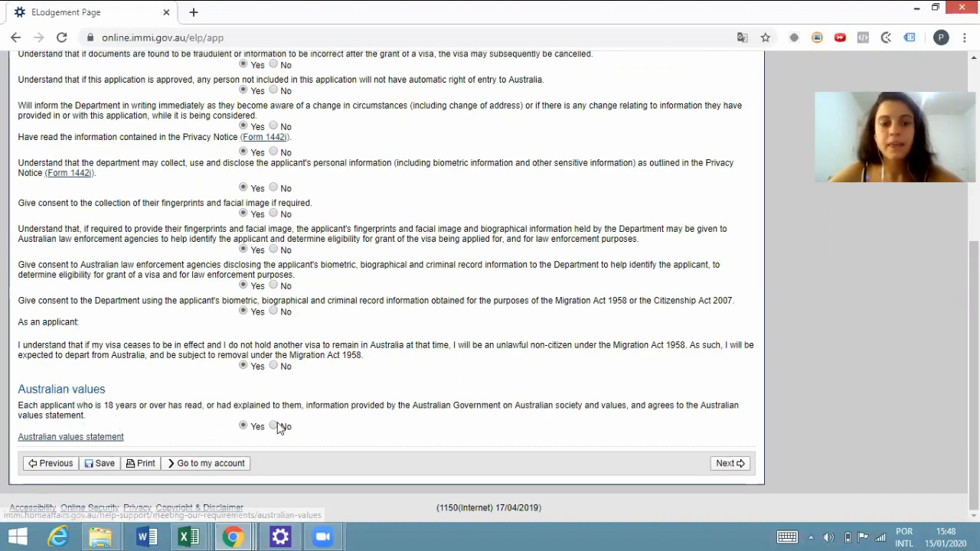
pyautogui.scroll(5, 671, 396)
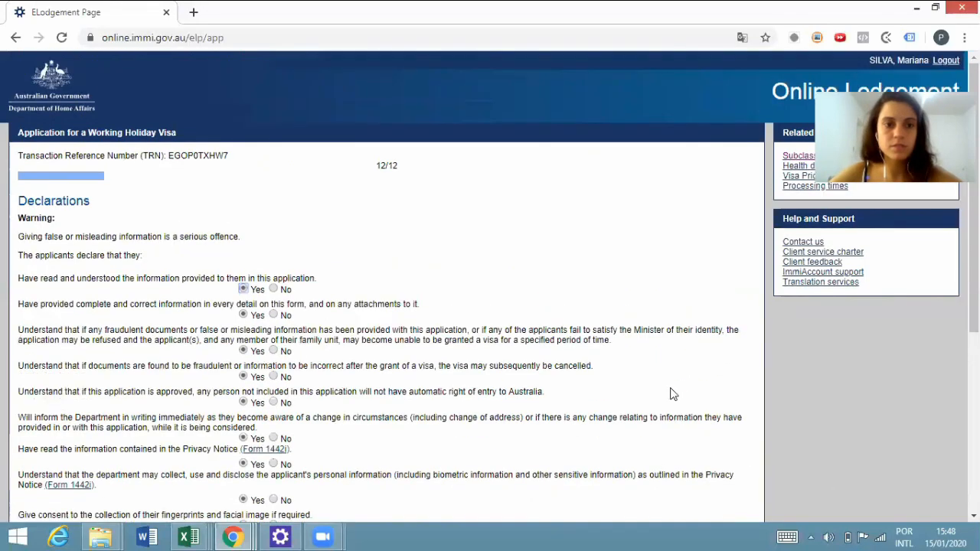
pyautogui.scroll(-5, 671, 393)
pyautogui.click(740, 460)
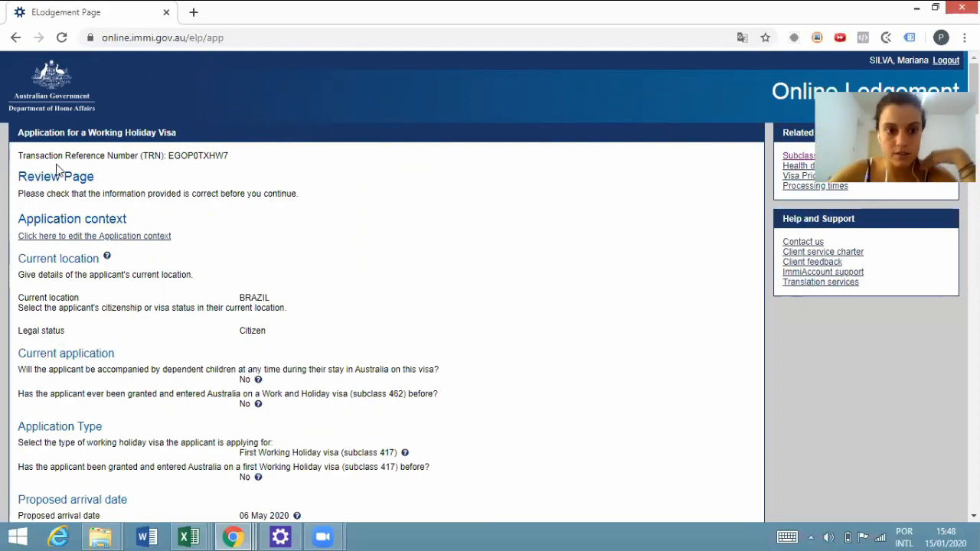
# Check all the application information on the review page and continue to the document attachment page.
pyautogui.scroll(-10, 405, 252)
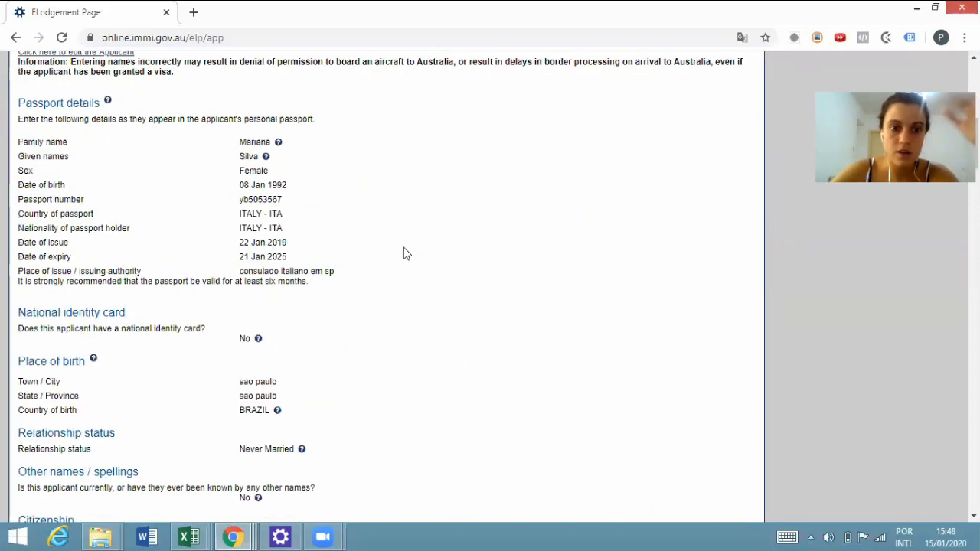
pyautogui.scroll(-15, 406, 254)
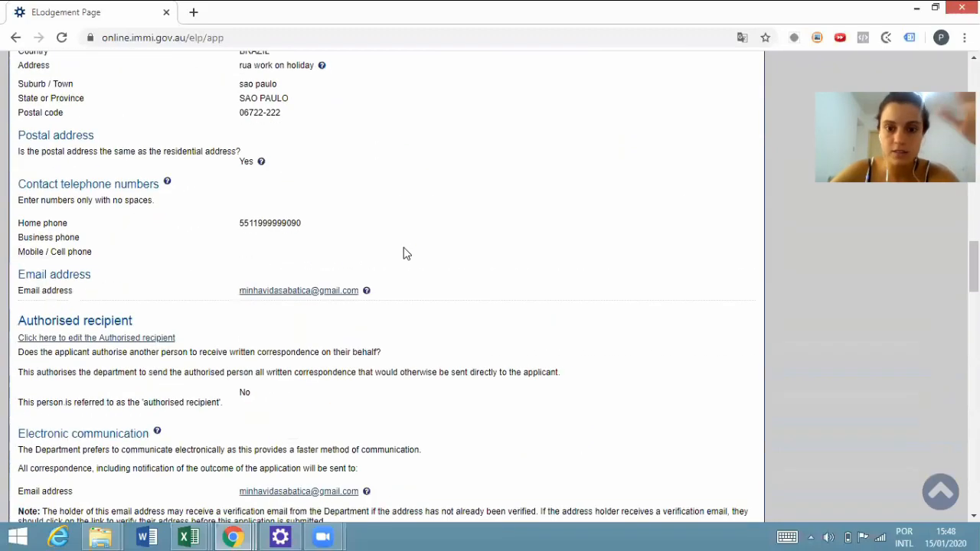
pyautogui.scroll(-20, 406, 253)
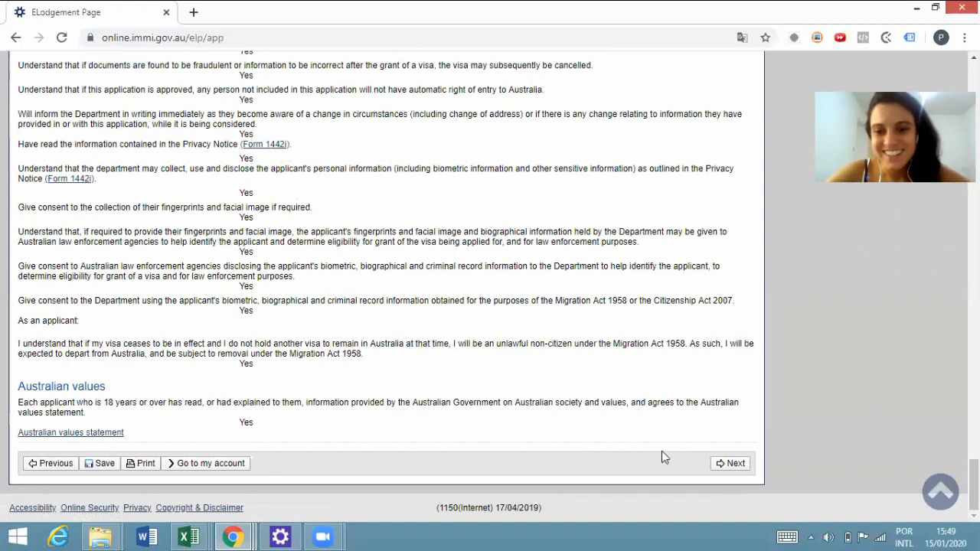
pyautogui.click(724, 463)
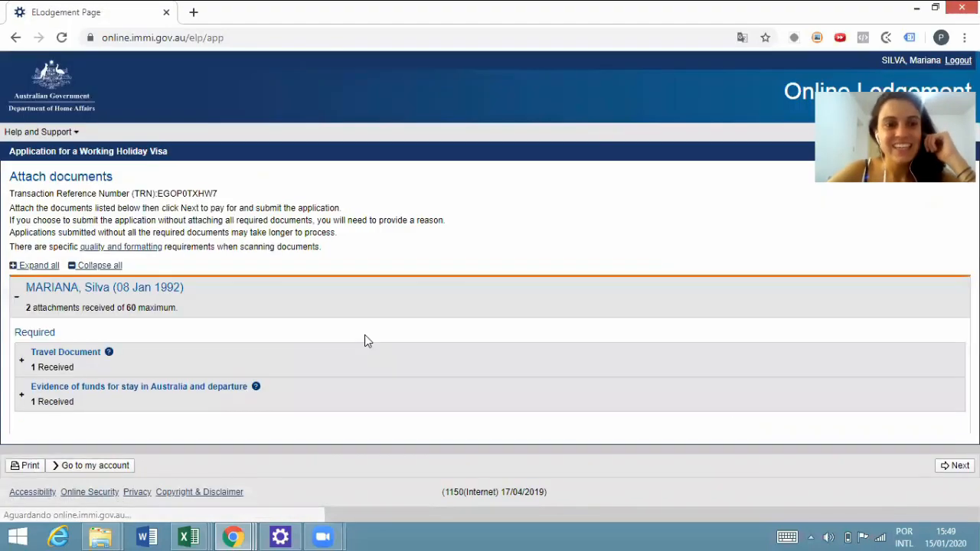
pyautogui.scroll(-1, 376, 263)
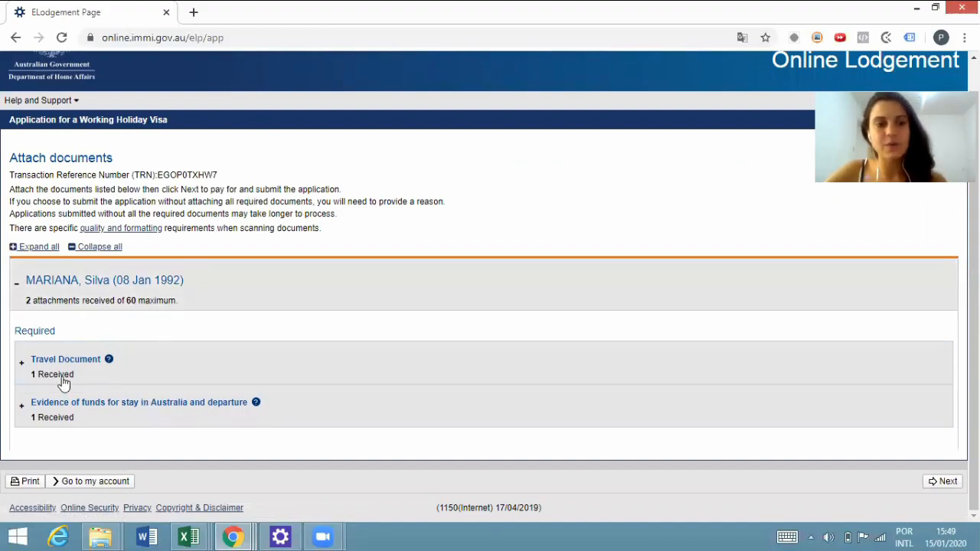
# Expand the Travel Document requirement and check the attached passport file.
pyautogui.click(23, 363)
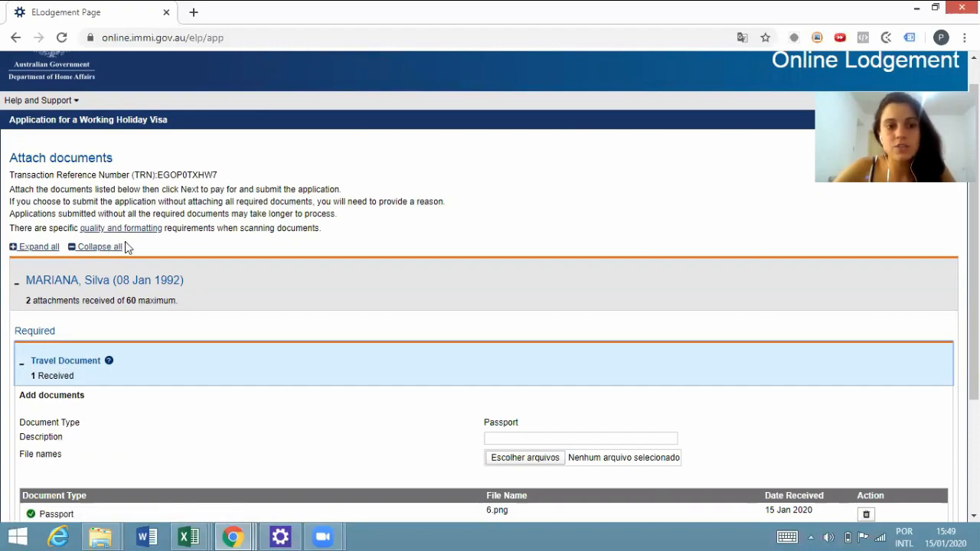
pyautogui.scroll(-2, 192, 244)
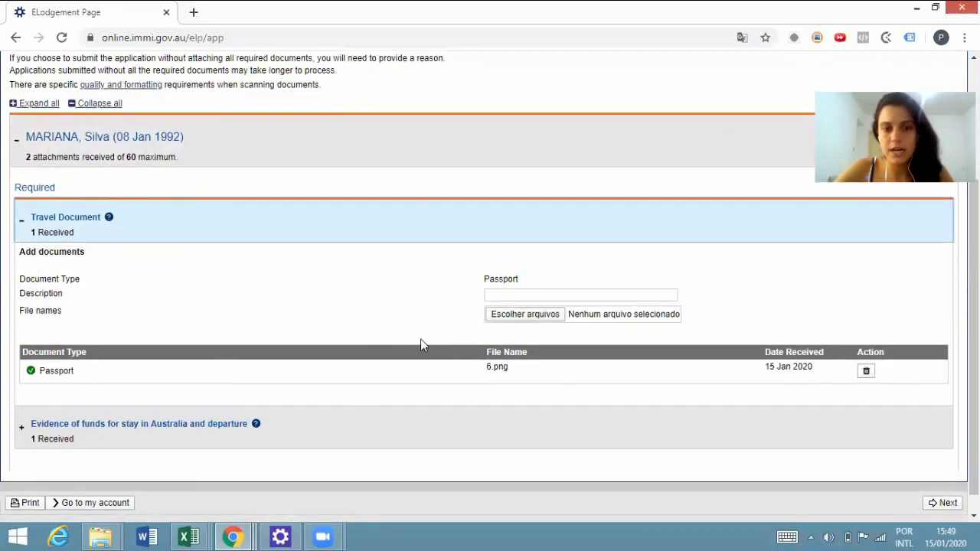
pyautogui.scroll(-1, 76, 380)
# Expand the evidence of funds requirement, read its help page on sufficient funds, and return to the application.
pyautogui.click(61, 414)
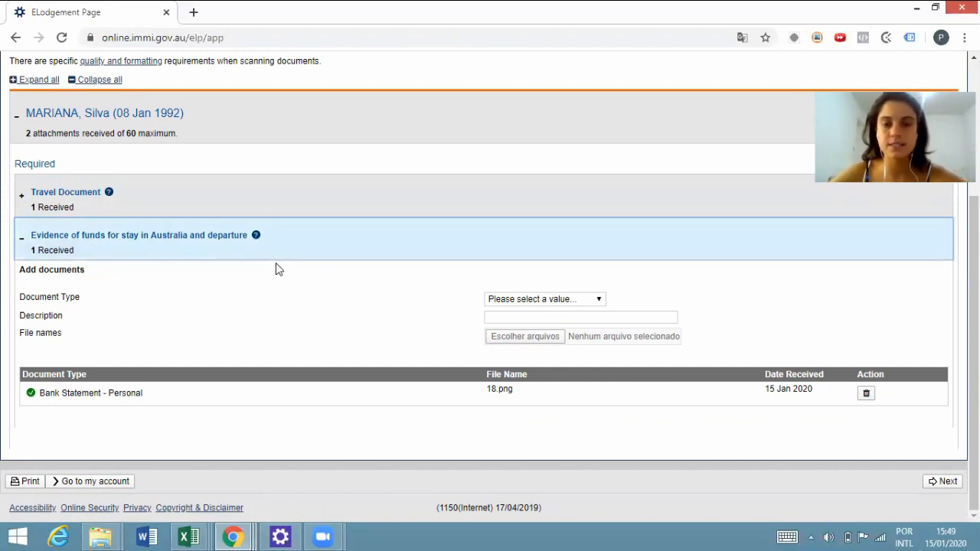
pyautogui.click(256, 236)
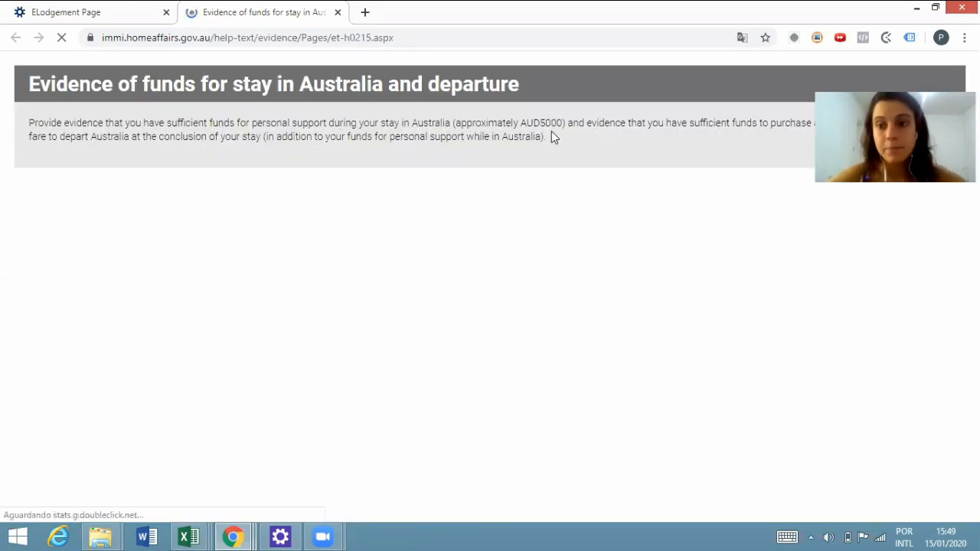
pyautogui.tripleClick(557, 124)
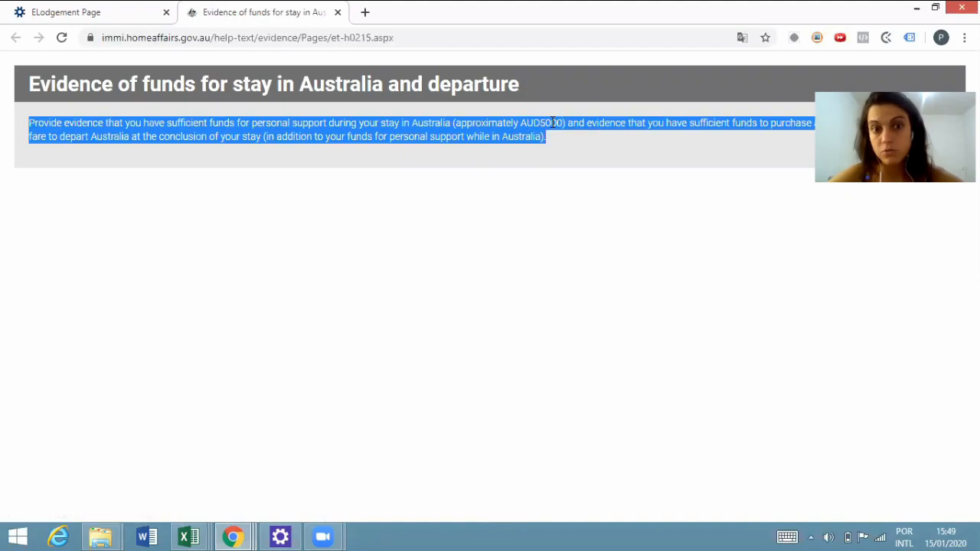
pyautogui.click(551, 145)
pyautogui.click(114, 16)
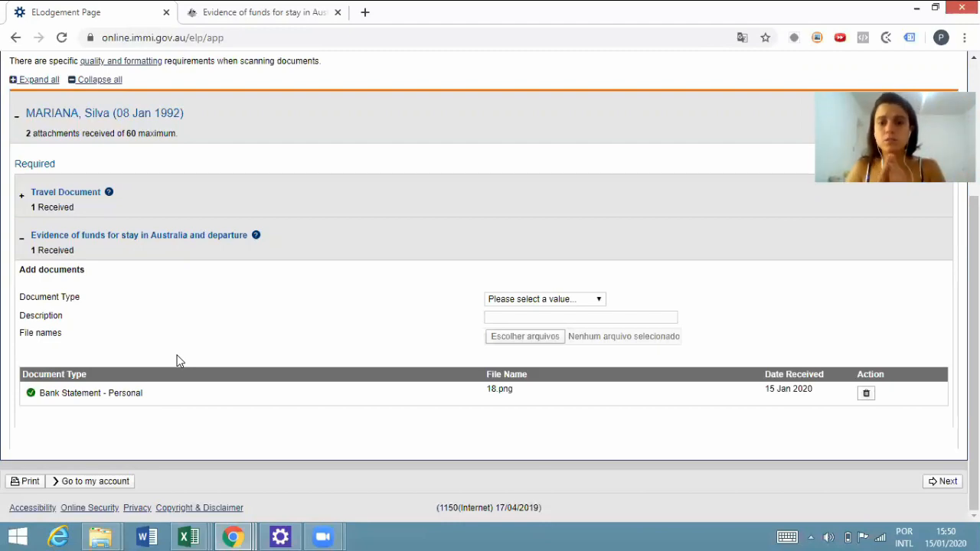
# Check the document types available for the evidence of funds attachment without choosing one.
pyautogui.click(29, 315)
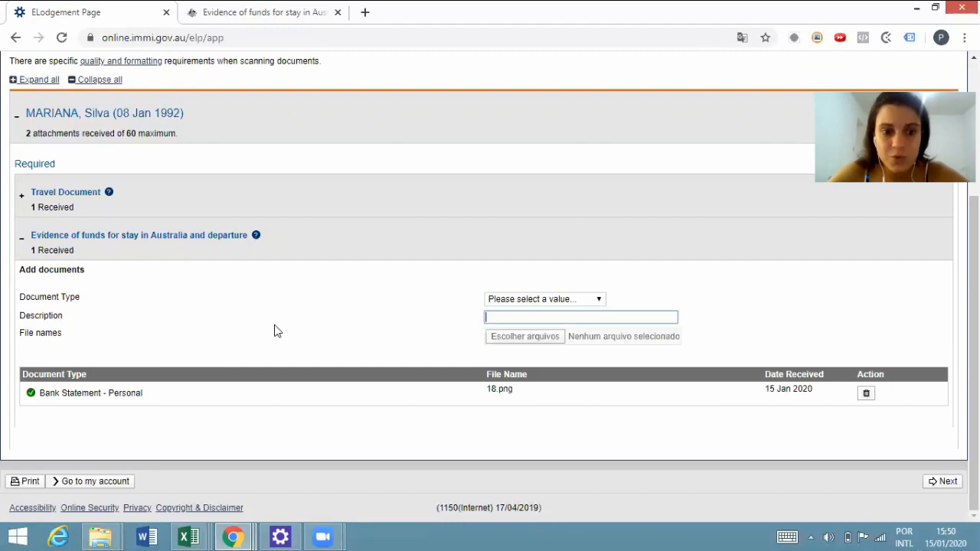
pyautogui.click(513, 301)
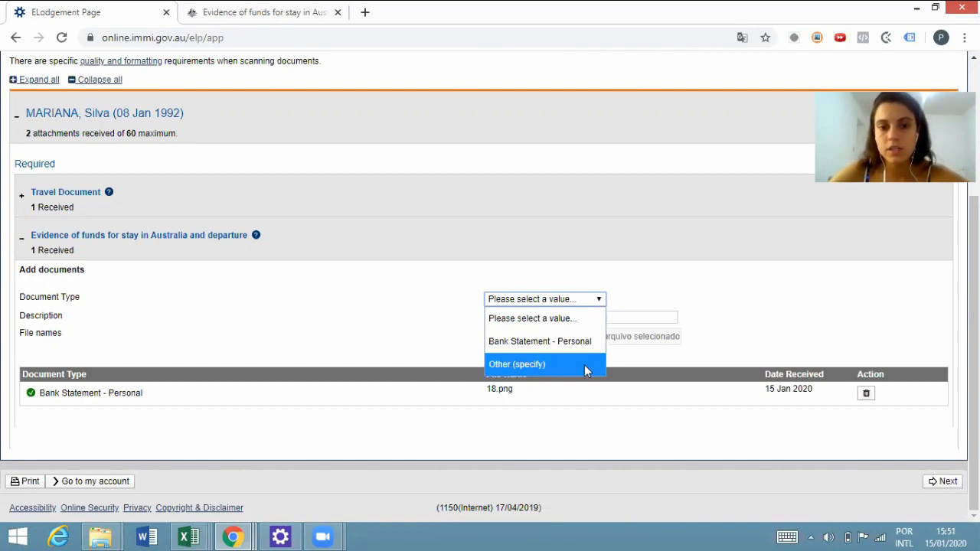
pyautogui.click(338, 278)
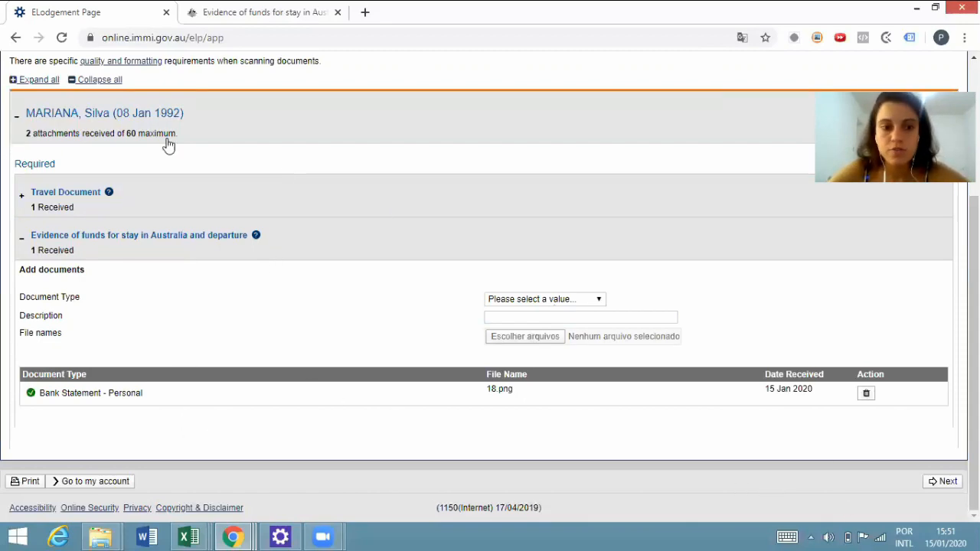
# Continue from the attachments to submitting the application, view the charges and payment options, and cancel the payment.
pyautogui.click(945, 481)
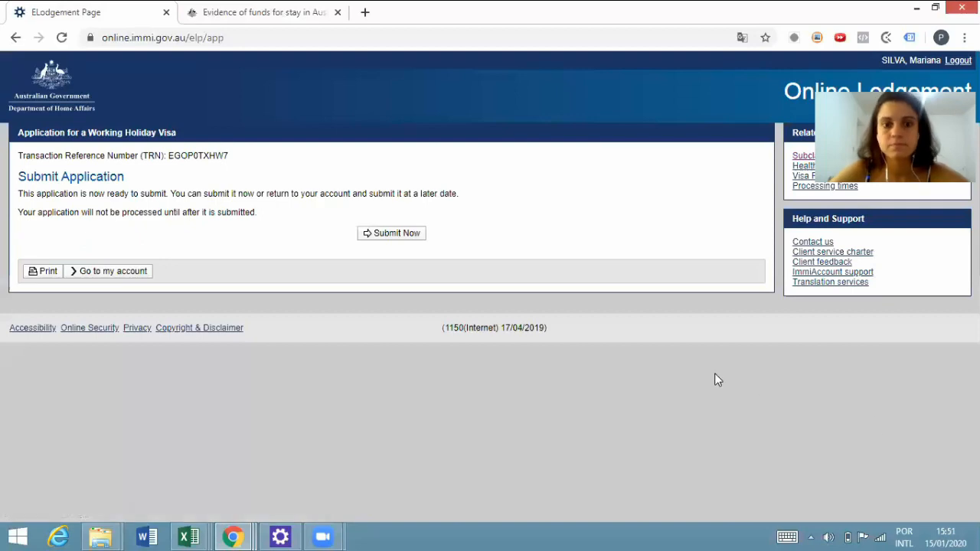
pyautogui.click(395, 236)
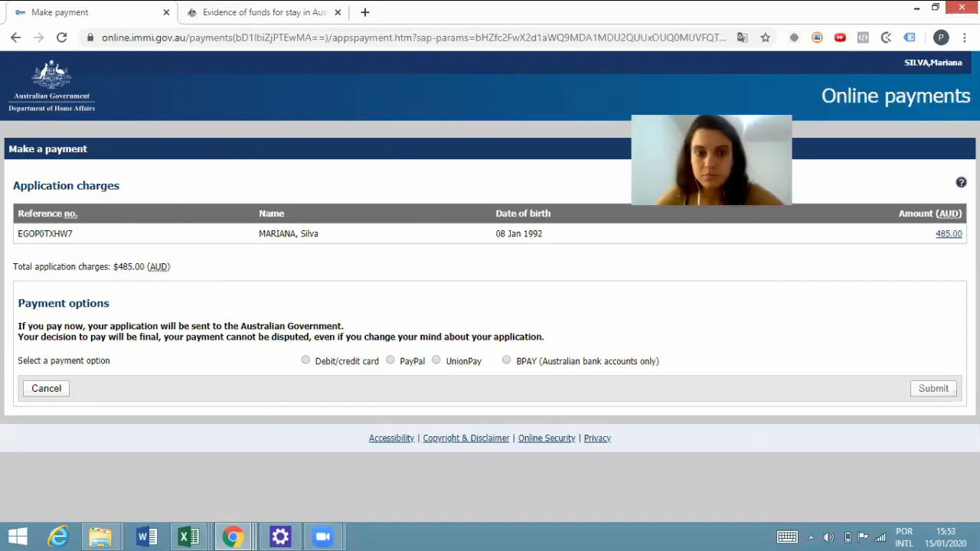
pyautogui.click(33, 389)
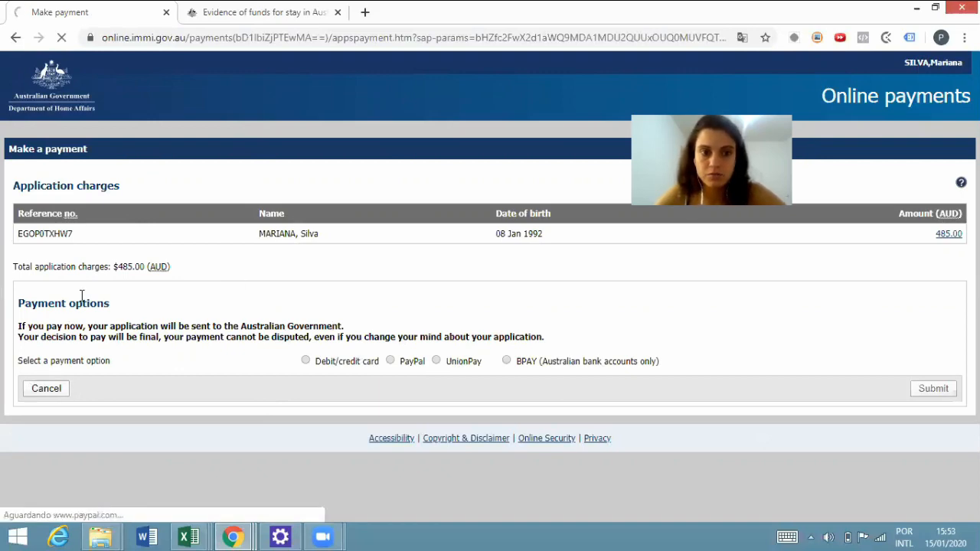